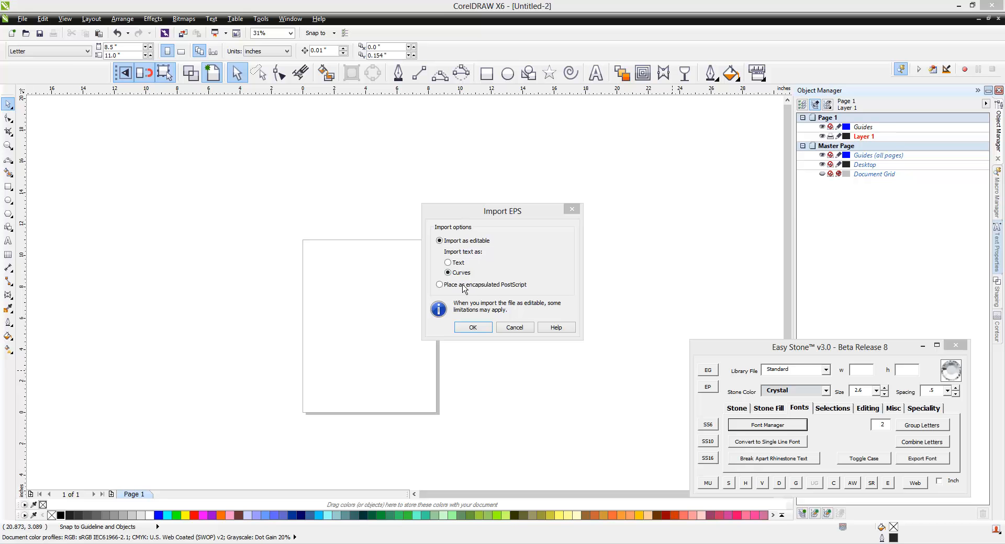
# Import the EPS as editable with text as curves, and fully ungroup the imported artwork
pyautogui.click(473, 328)
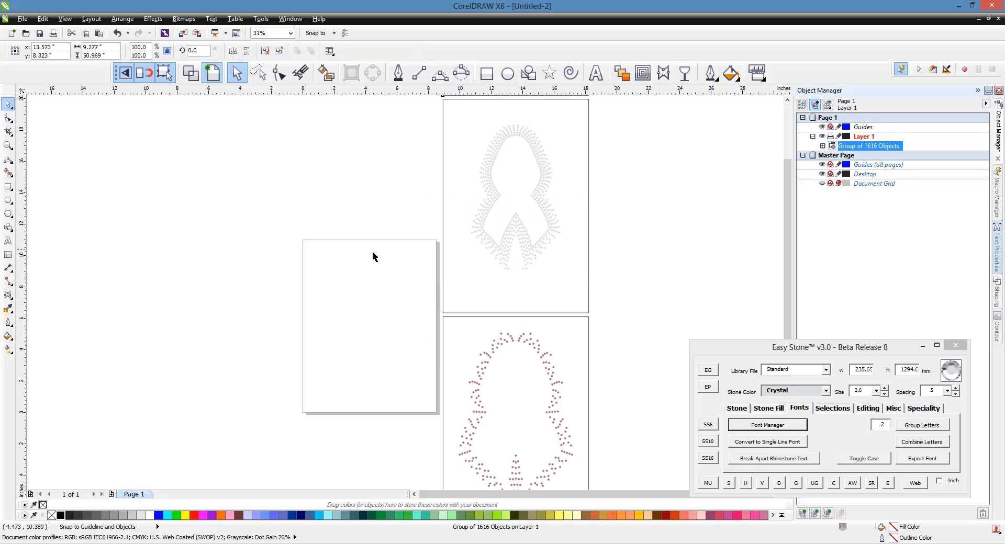
pyautogui.scroll(-4, 372, 257)
pyautogui.rightClick(407, 244)
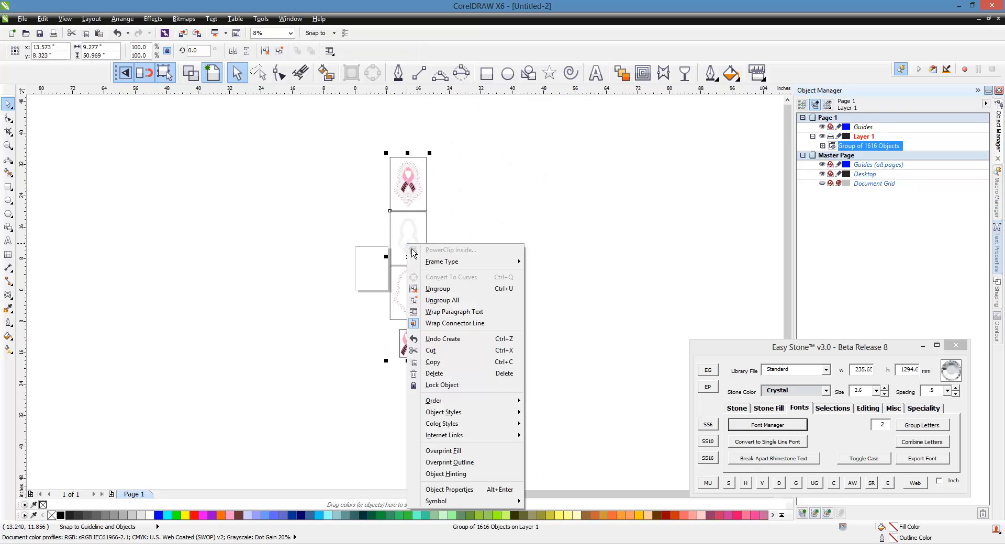
pyautogui.click(470, 300)
# Delete the three lower artwork panels, keeping only the full-colour rhinestone ribbon design with its frame
pyautogui.click(387, 218)
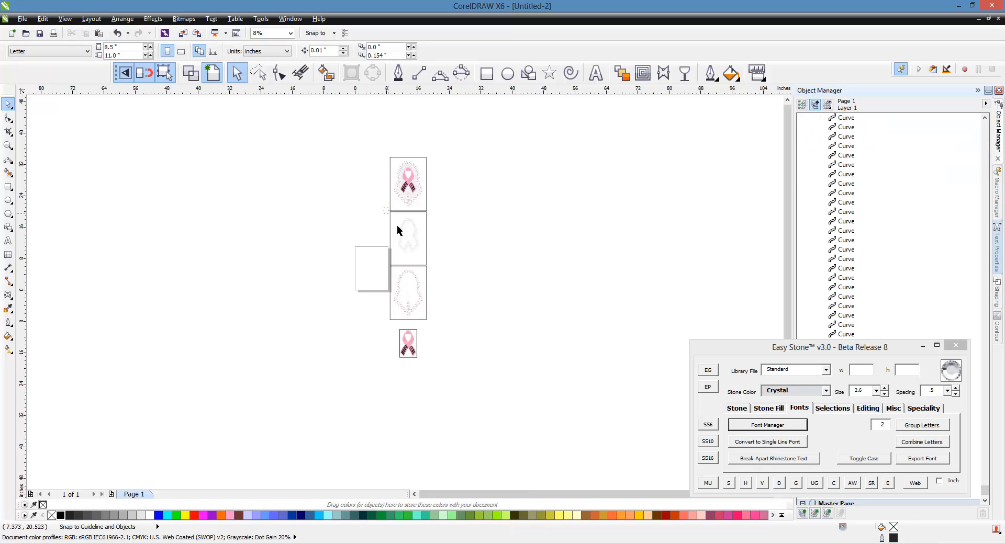
pyautogui.moveTo(387, 208); pyautogui.dragTo(473, 393)
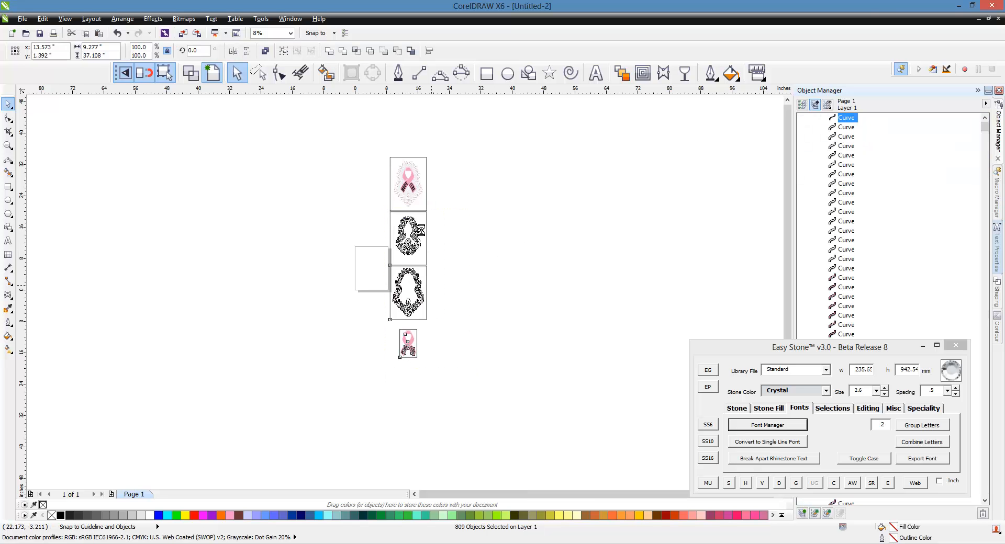
pyautogui.press('Delete')
pyautogui.click(417, 161)
# Select all the black HOPE and CURE lettering with Easy Stone's Create Selection and delete it from the ribbon
pyautogui.scroll(6, 419, 163)
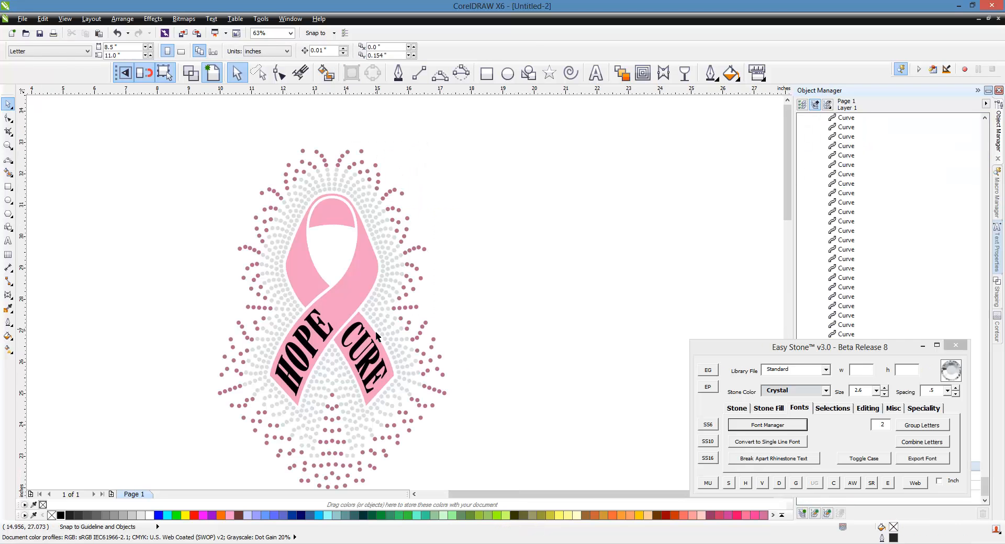
pyautogui.click(349, 344)
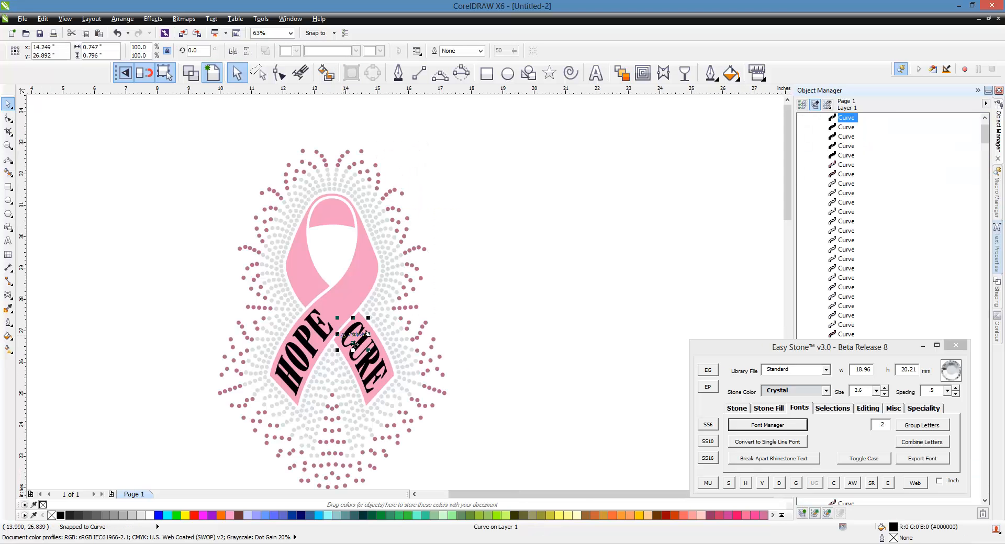
pyautogui.click(832, 407)
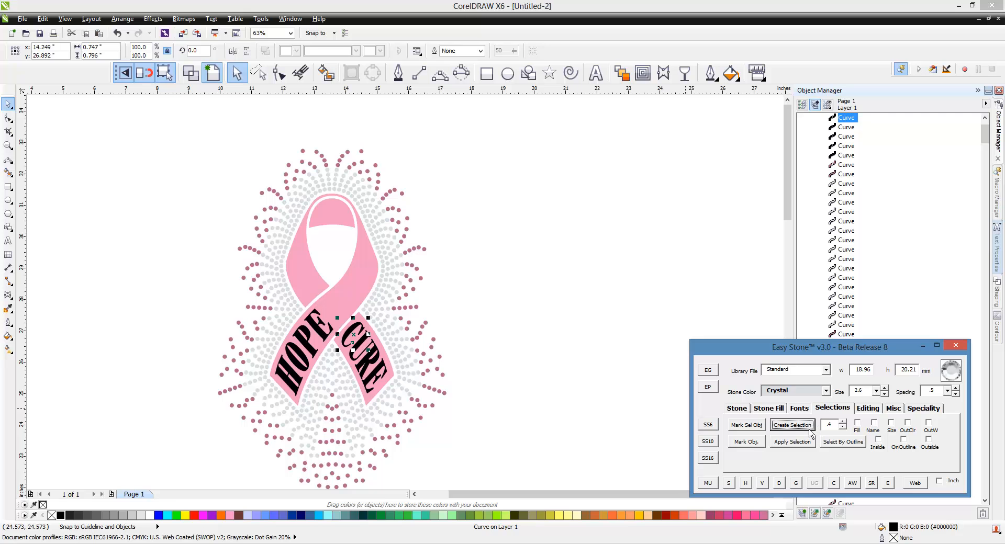
pyautogui.click(809, 428)
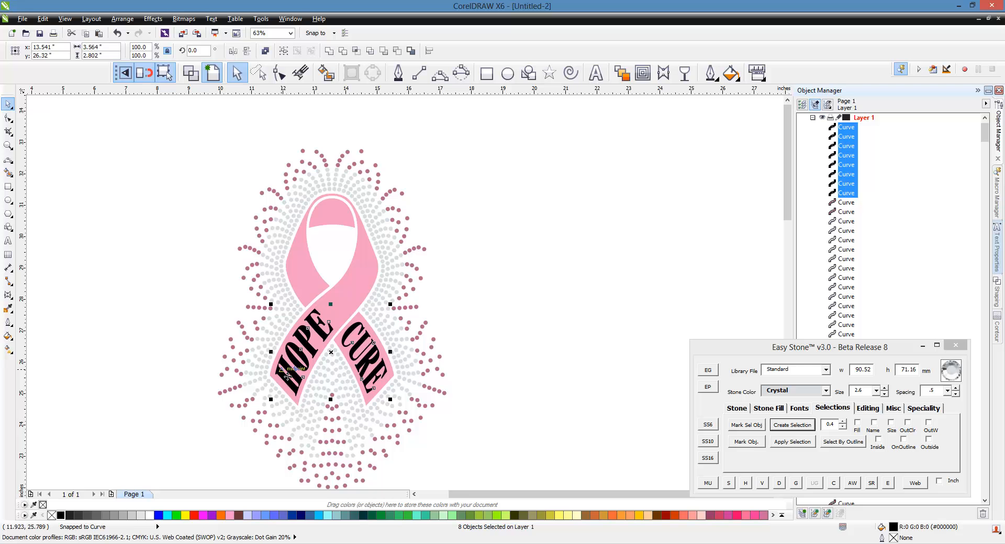
pyautogui.press('Delete')
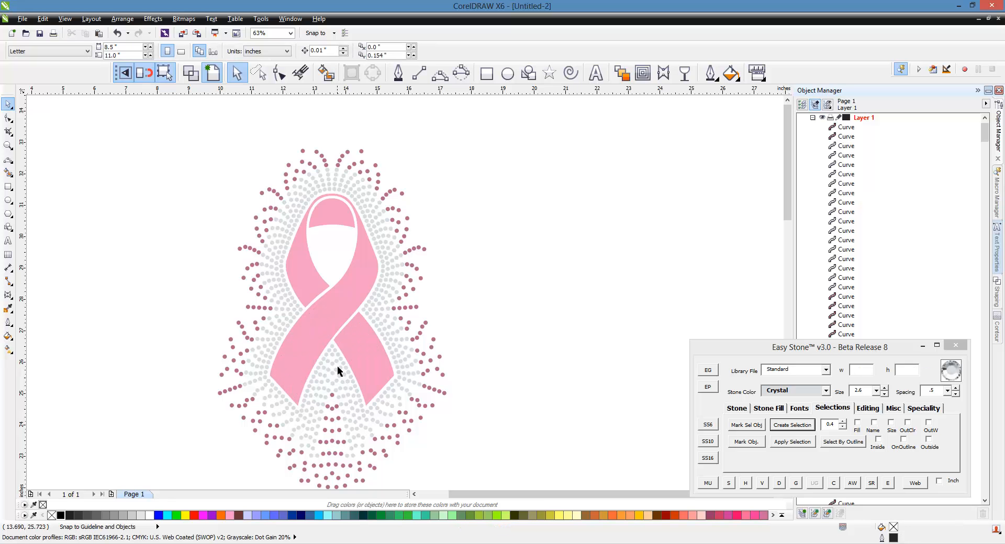
# Place a copy of the two main pink ribbon pieces about 9.3 inches to the right of the rhinestone design
pyautogui.scroll(-1, 262, 246)
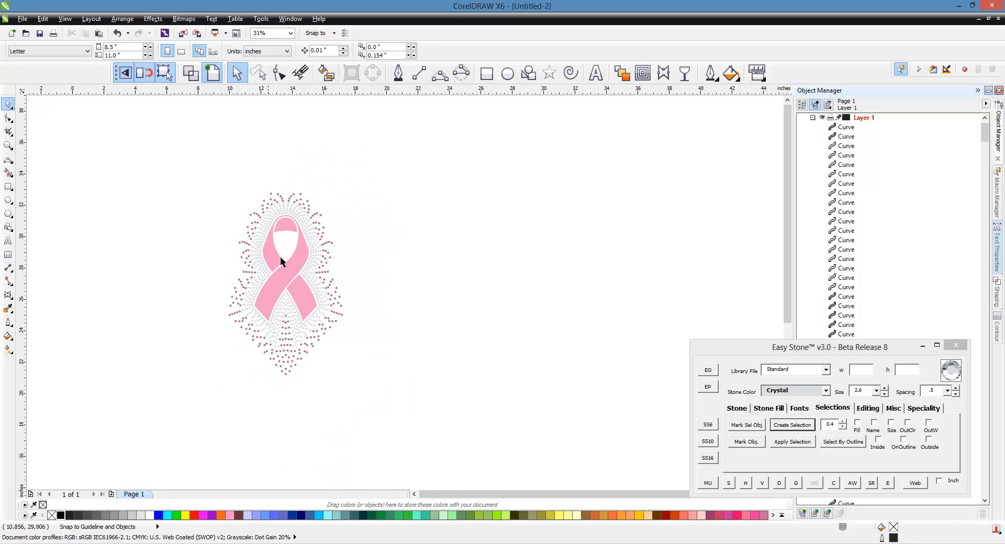
pyautogui.scroll(1, 283, 259)
pyautogui.click(308, 327)
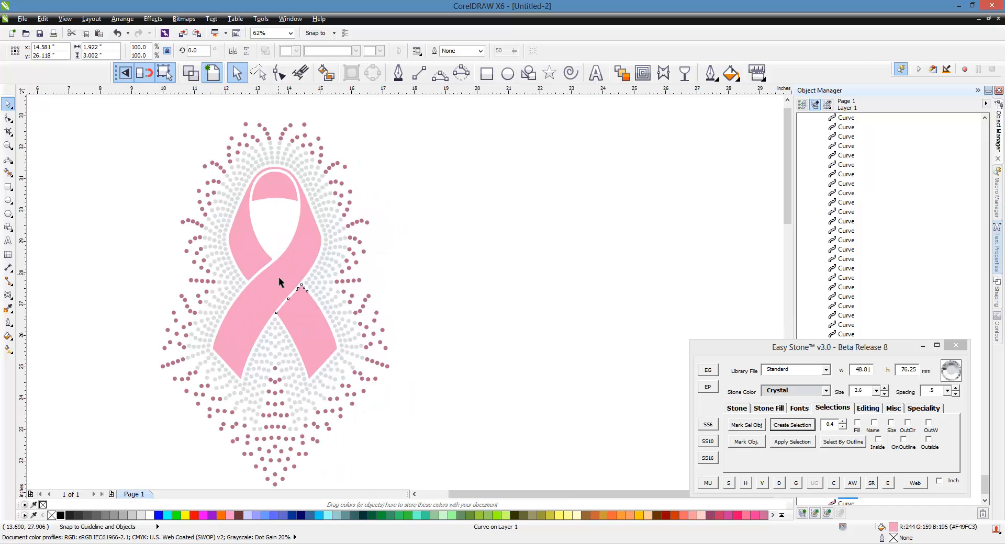
pyautogui.keyDown('shift'); pyautogui.click(279, 277); pyautogui.keyUp('shift')
pyautogui.scroll(-1, 255, 265)
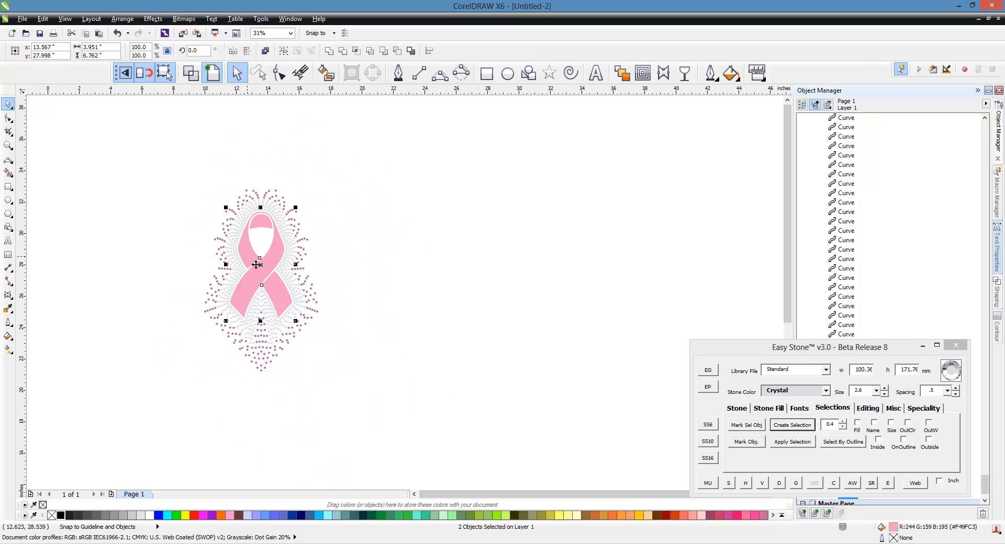
pyautogui.click(367, 284)
pyautogui.click(292, 298)
pyautogui.keyDown('shift'); pyautogui.click(254, 298); pyautogui.keyUp('shift')
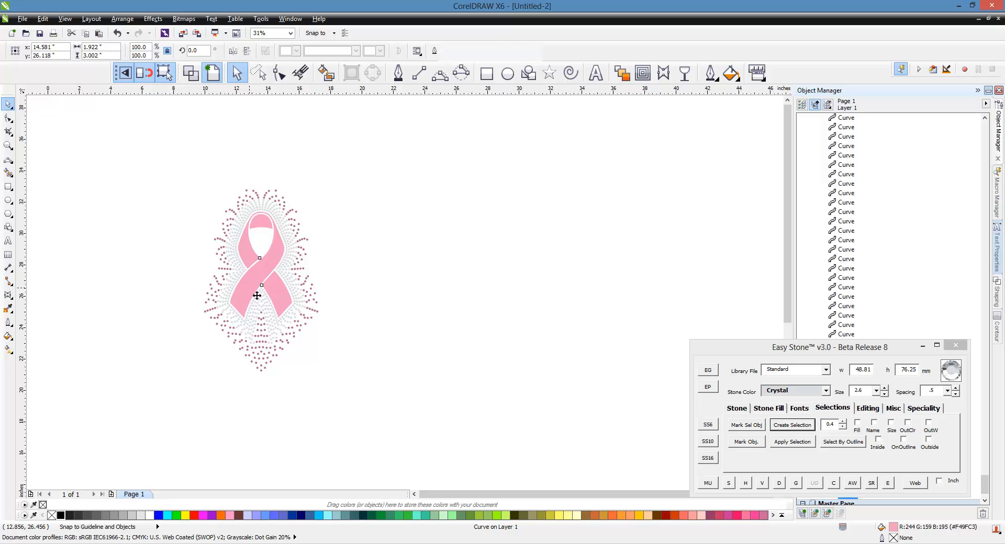
pyautogui.moveTo(255, 299); pyautogui.dragTo(396, 298)
pyautogui.scroll(1, 434, 254)
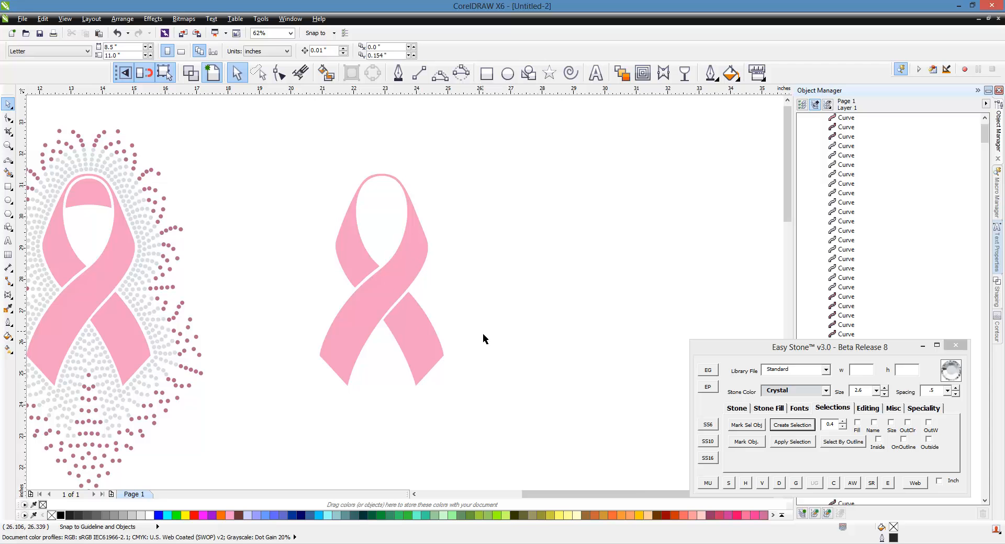
# Add a one-step inside contour with a 0.147" offset to the short lower-right piece of the copied ribbon
pyautogui.scroll(2, 410, 294)
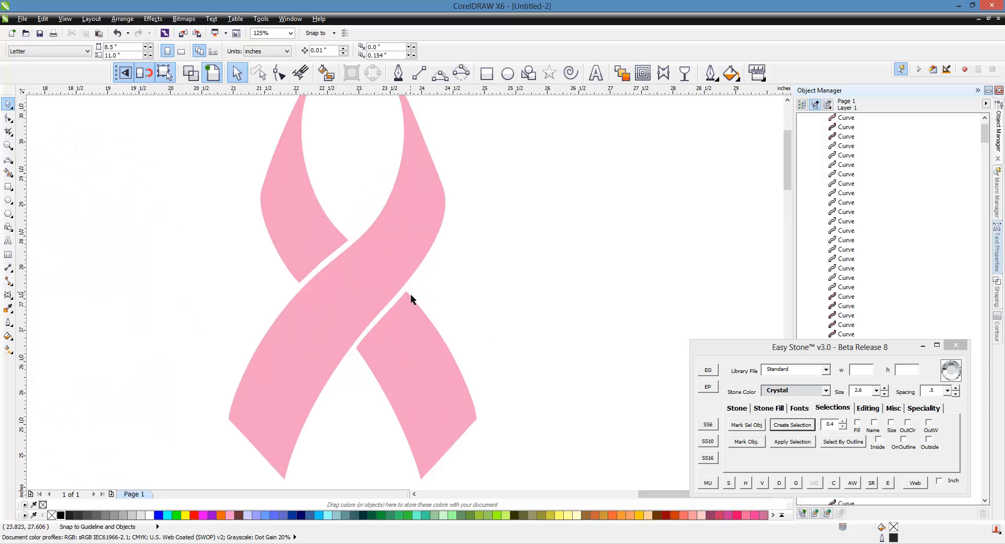
pyautogui.click(413, 329)
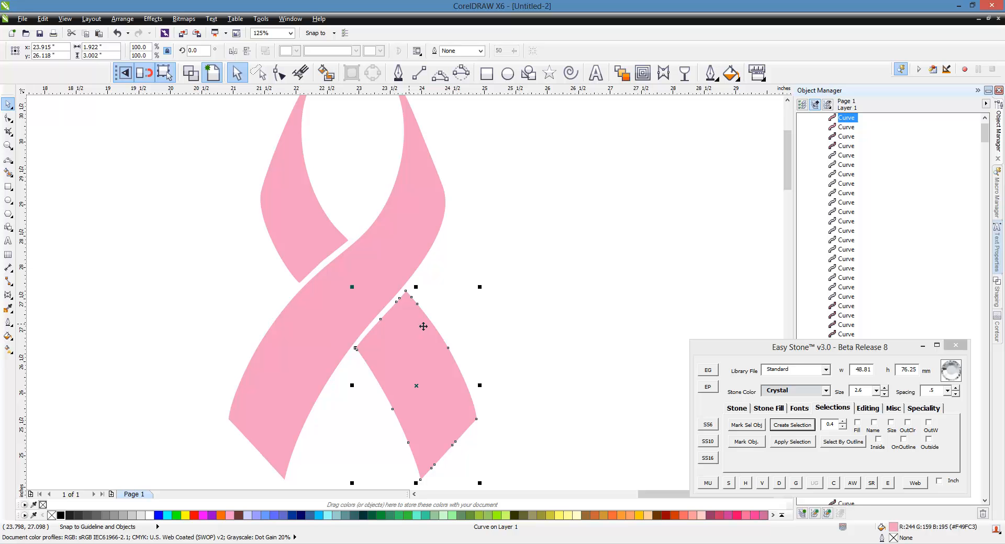
pyautogui.click(643, 74)
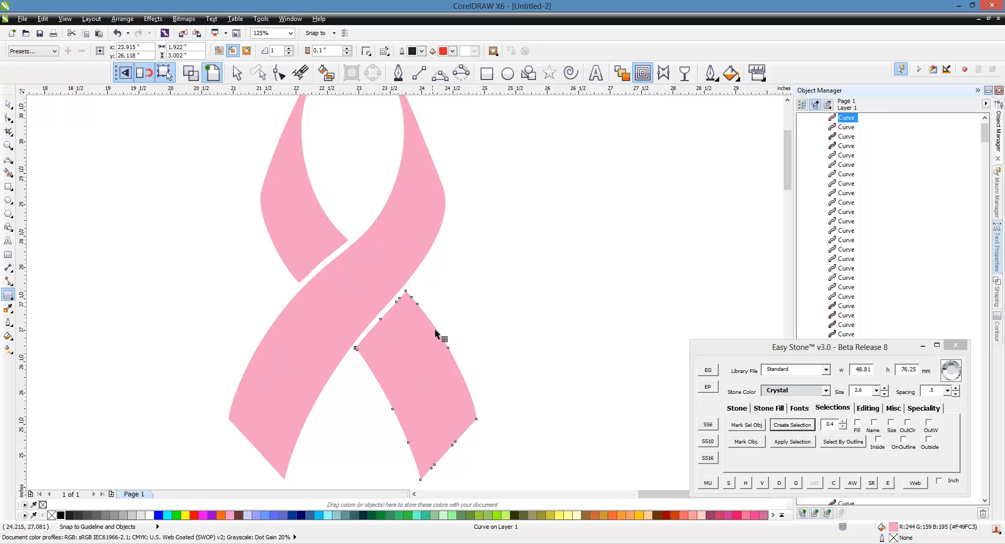
pyautogui.moveTo(452, 369); pyautogui.dragTo(491, 304)
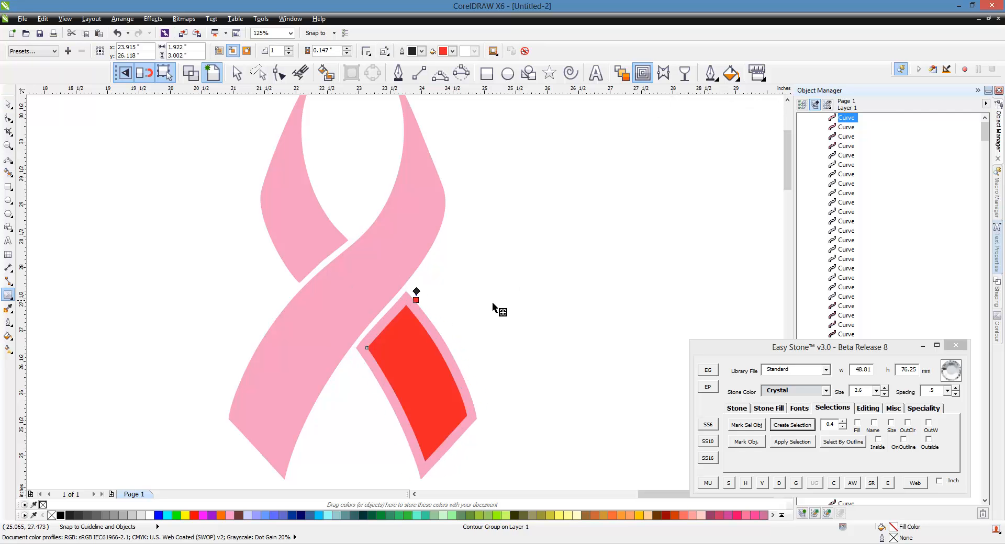
# Copy the short piece's contour properties onto the large crossing piece of the ribbon
pyautogui.click(415, 228)
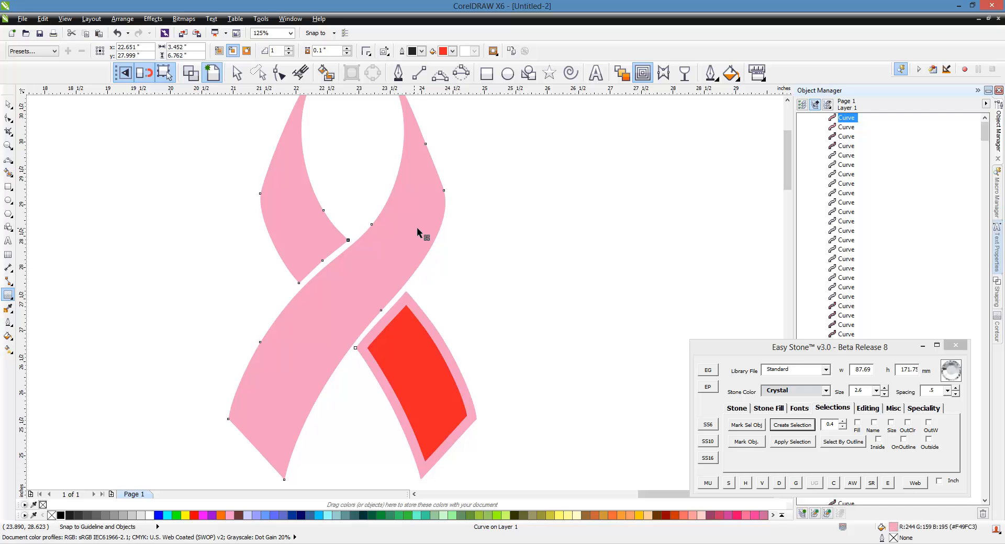
pyautogui.click(518, 54)
pyautogui.click(422, 374)
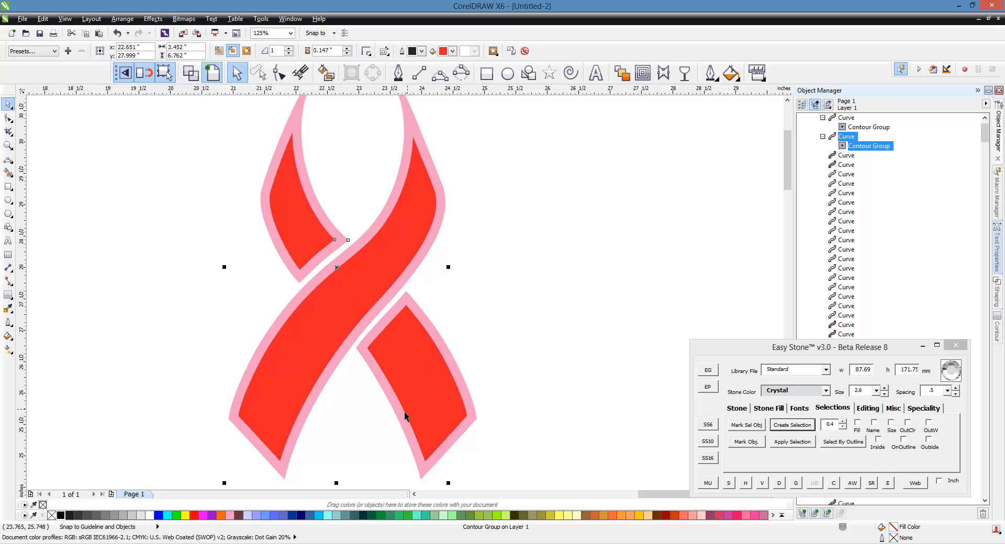
# Break the contour groups apart on both ribbon pieces
pyautogui.rightClick(287, 367)
pyautogui.click(347, 385)
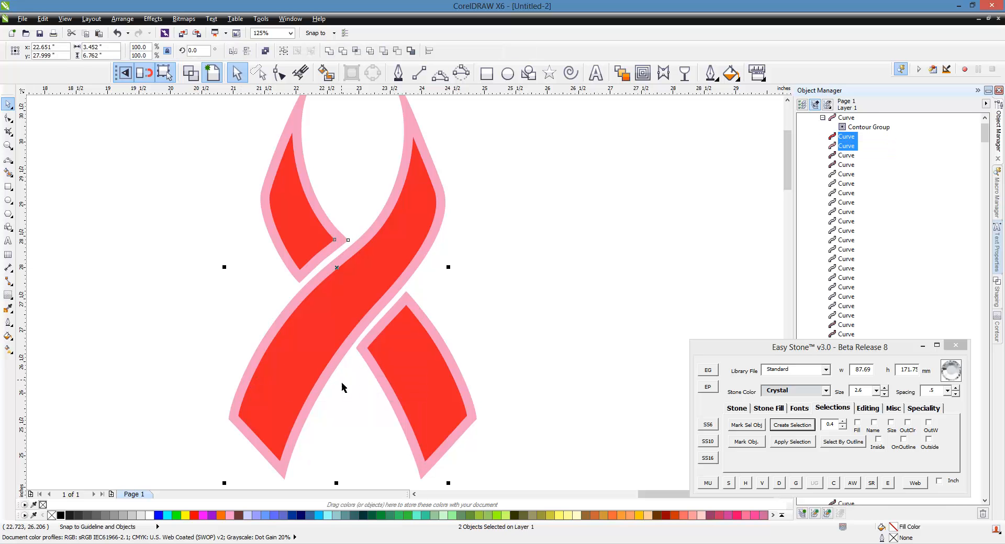
pyautogui.click(423, 390)
pyautogui.rightClick(428, 385)
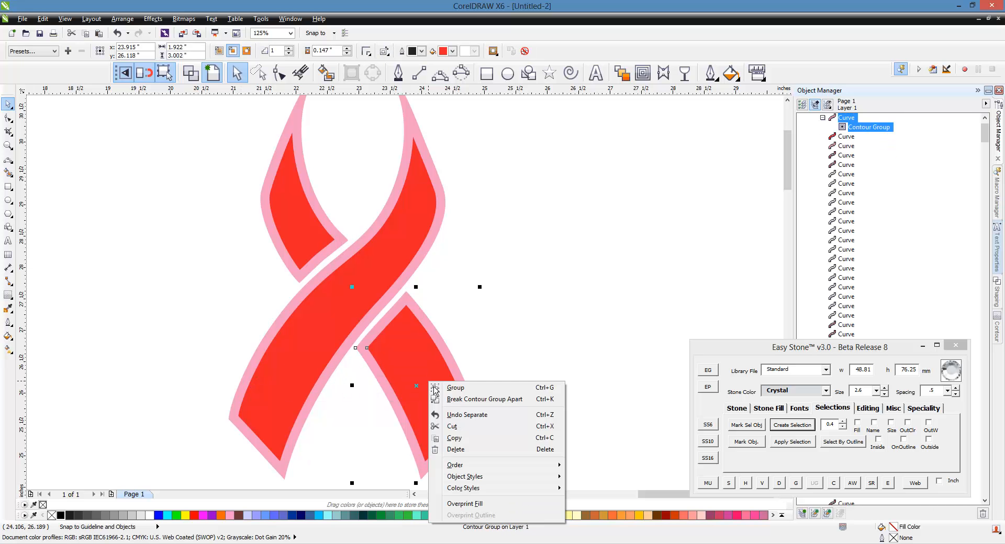
pyautogui.click(494, 400)
pyautogui.press('Escape')
# Move the two red inner shapes together about 5.7 inches to the right of the pink ribbon copy
pyautogui.scroll(-2, 236, 310)
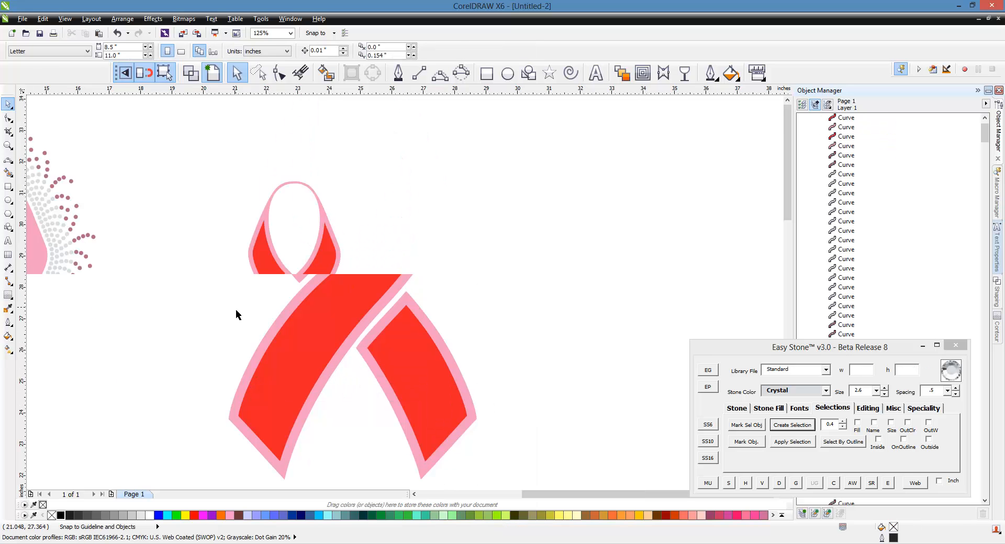
pyautogui.click(330, 335)
pyautogui.keyDown('shift'); pyautogui.click(282, 323); pyautogui.keyUp('shift')
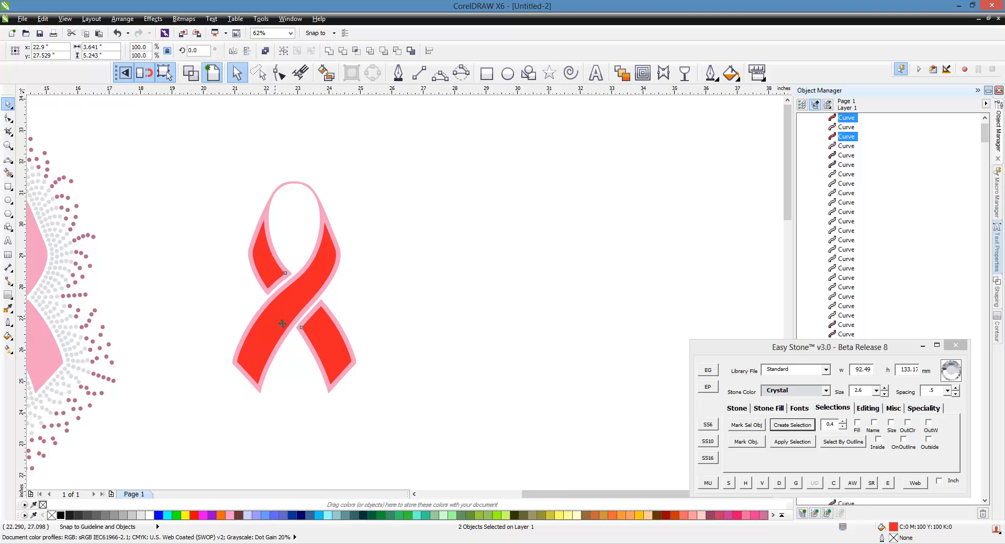
pyautogui.moveTo(282, 324); pyautogui.dragTo(462, 323)
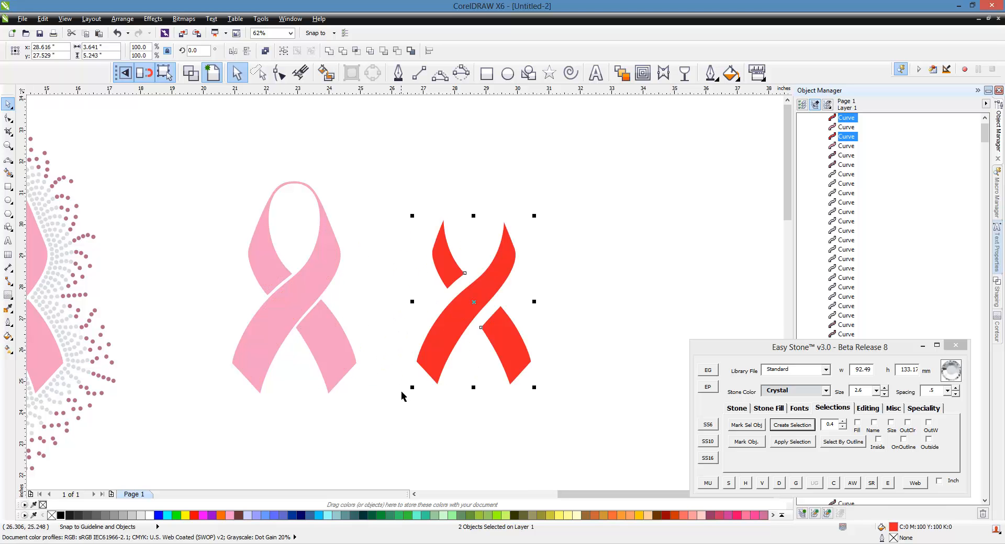
# Delete the copied pink ribbon between the original design and the red shapes
pyautogui.click(343, 388)
pyautogui.scroll(-2, 207, 324)
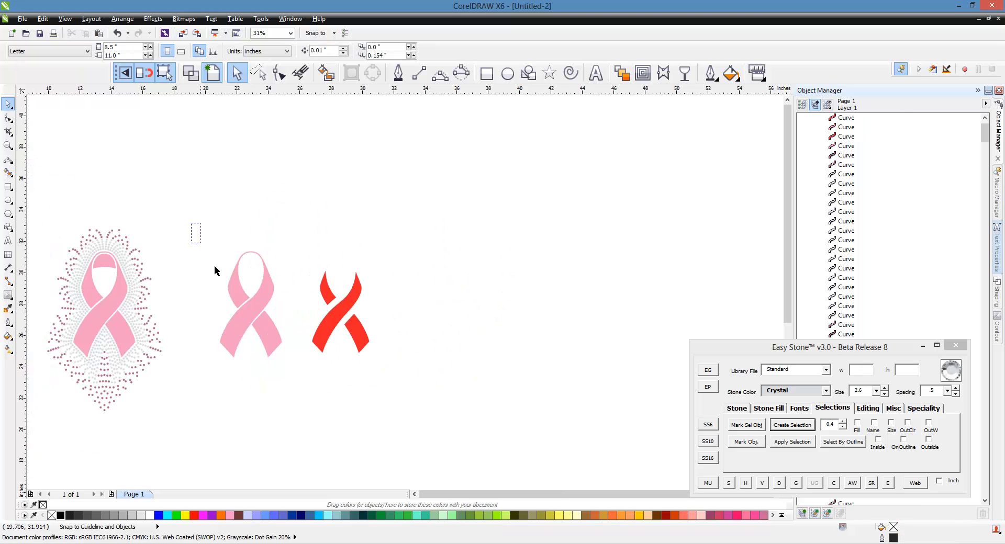
pyautogui.moveTo(215, 266); pyautogui.dragTo(303, 377)
pyautogui.press('Delete')
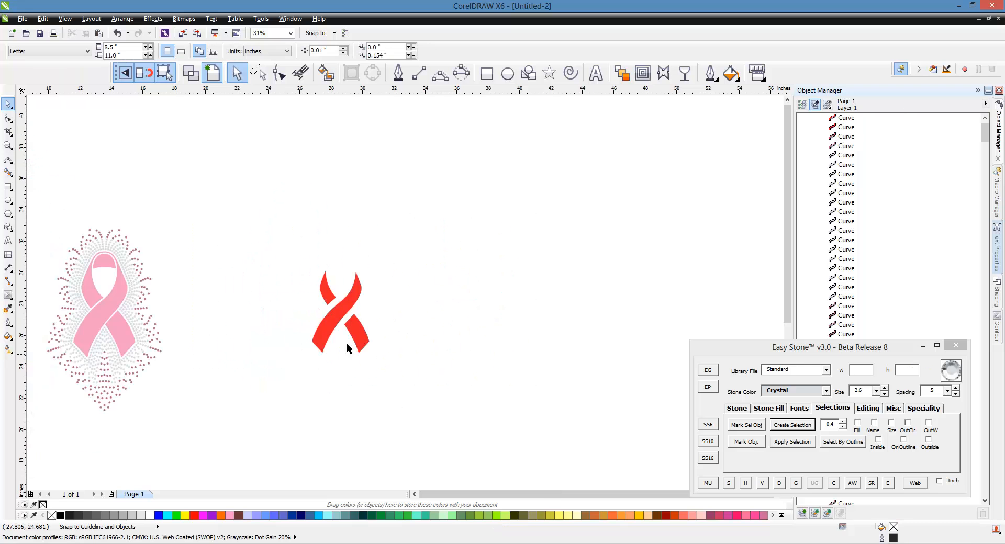
# Delete the extra nodes along the upper end edge of the ribbon's short lower-right red piece
pyautogui.scroll(2, 348, 349)
pyautogui.scroll(2, 370, 331)
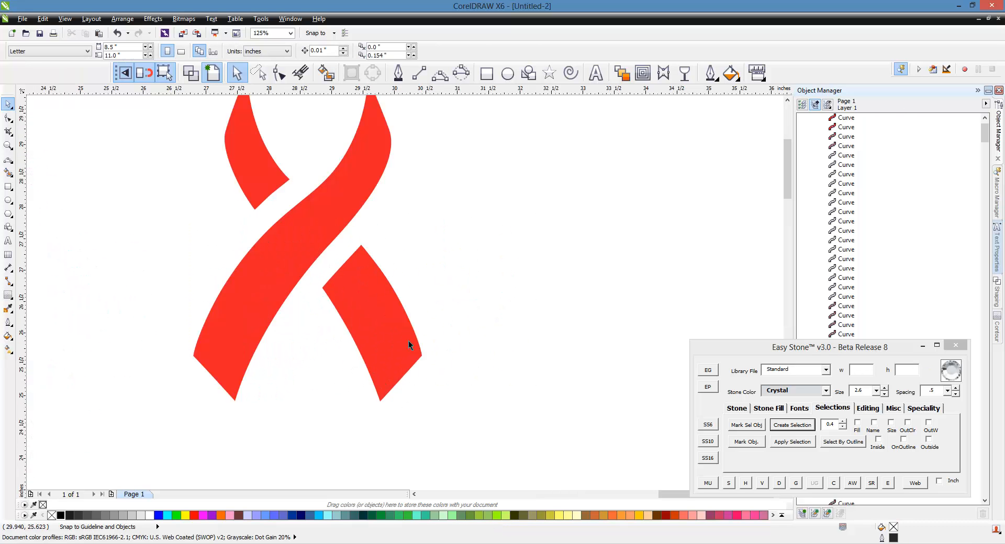
pyautogui.click(388, 338)
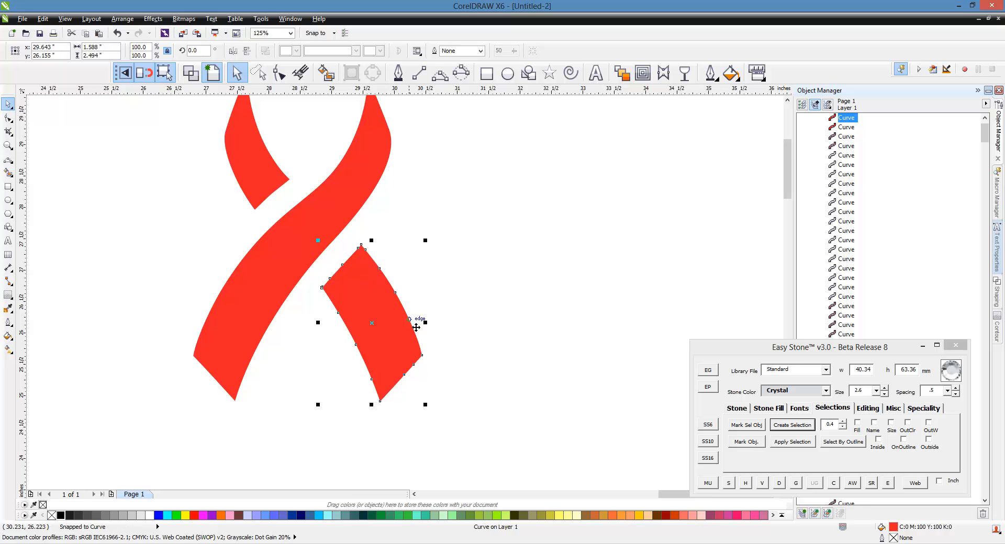
pyautogui.scroll(2, 413, 325)
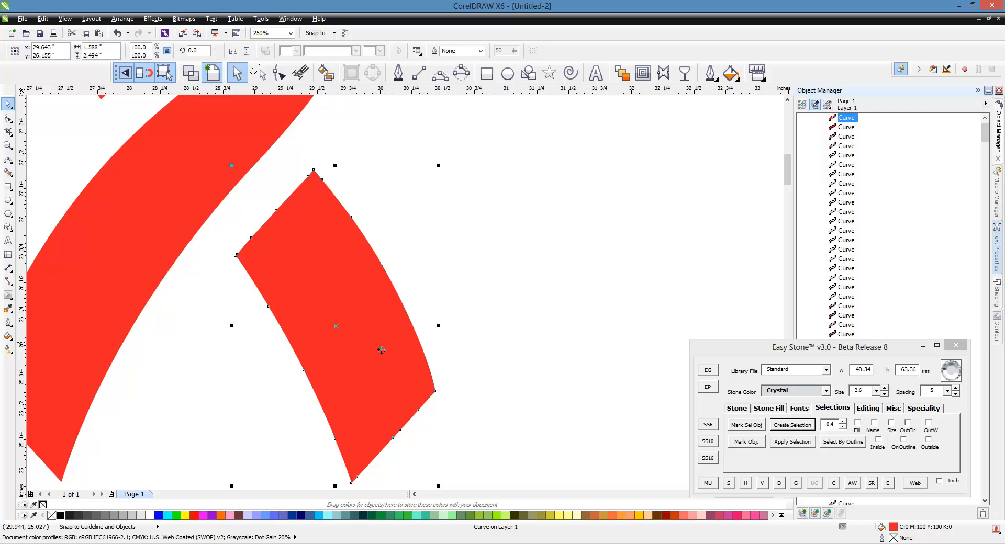
pyautogui.press('F10')
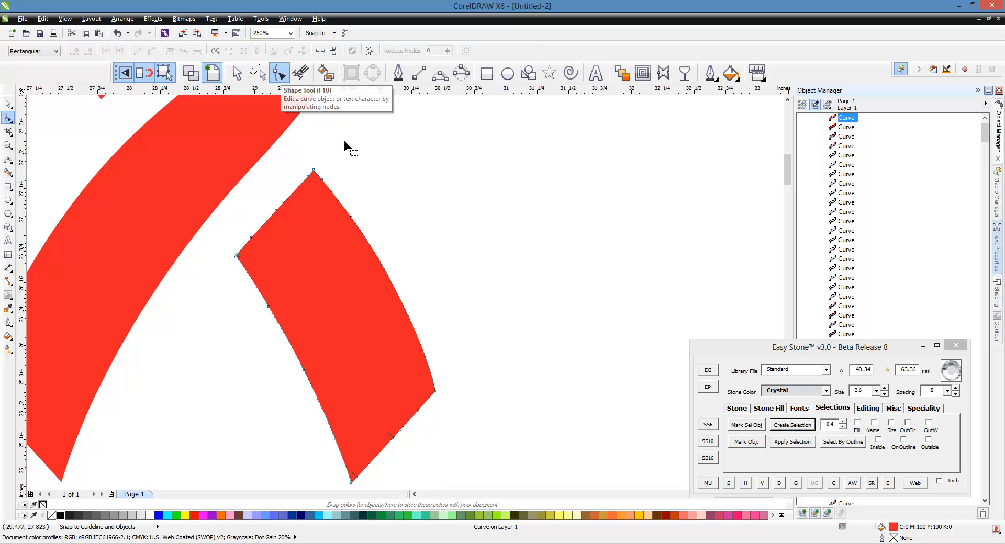
pyautogui.scroll(2, 317, 162)
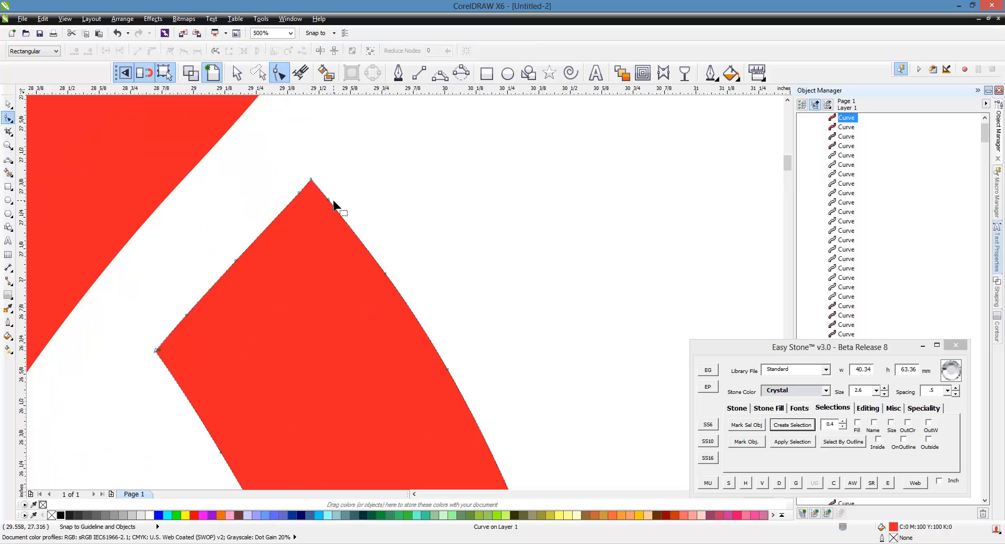
pyautogui.moveTo(345, 191); pyautogui.dragTo(324, 215)
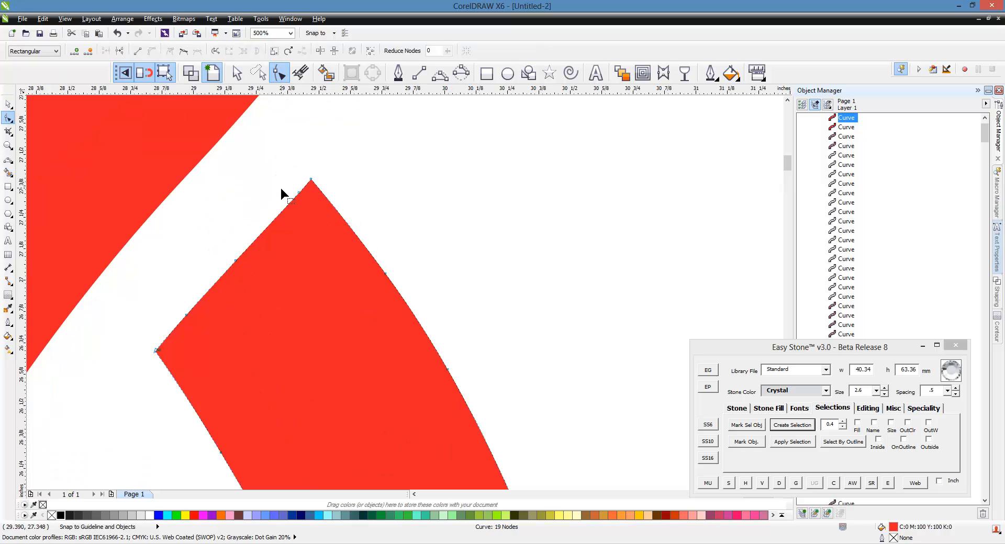
pyautogui.press('Delete')
pyautogui.moveTo(249, 275); pyautogui.dragTo(251, 278)
pyautogui.press('Delete')
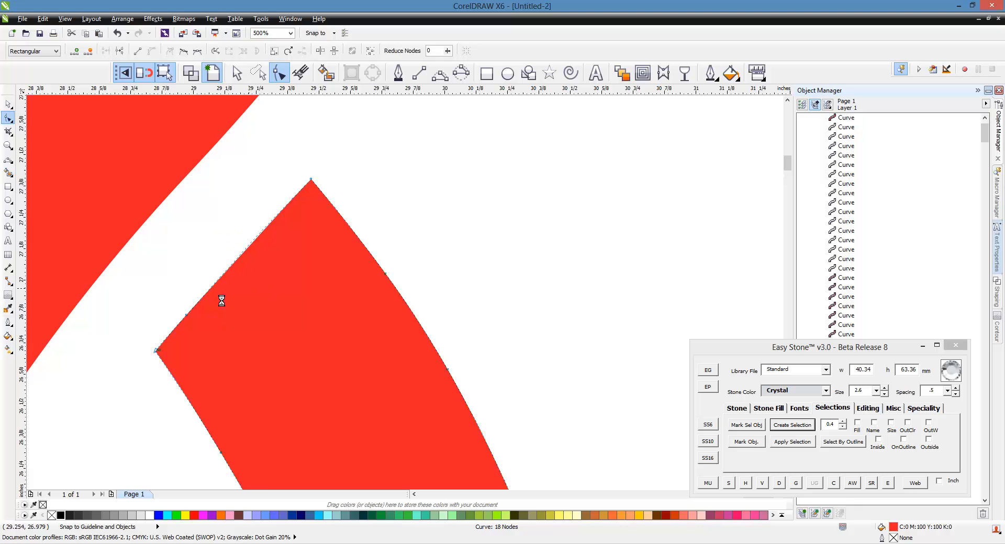
pyautogui.moveTo(182, 288); pyautogui.dragTo(211, 334)
pyautogui.press('Delete')
# Delete the stray nodes clustered beside the upper-left corner of the short lower-right piece
pyautogui.scroll(1, 165, 400)
pyautogui.scroll(1, 158, 330)
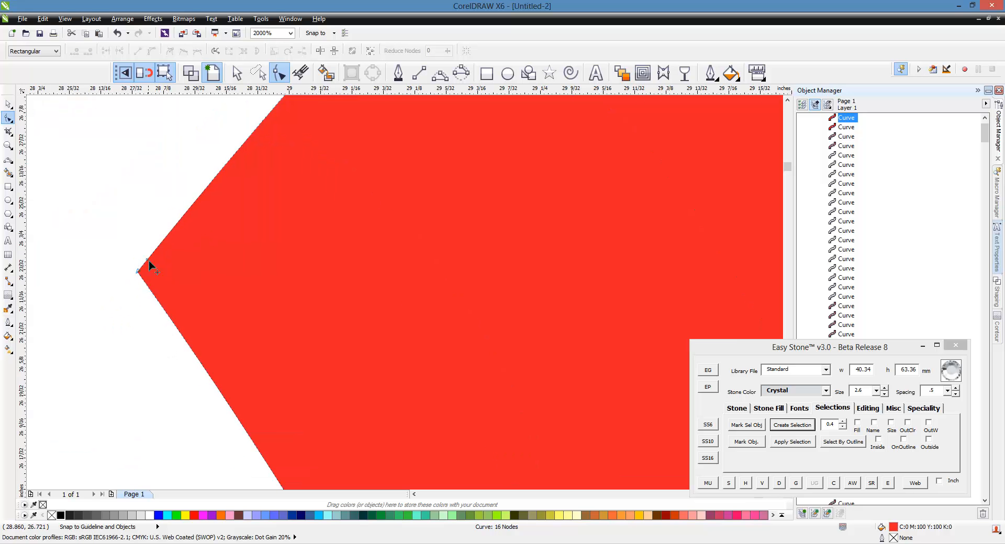
pyautogui.moveTo(159, 265); pyautogui.dragTo(238, 382)
pyautogui.press('Delete')
pyautogui.scroll(-2, 162, 273)
pyautogui.press('Delete')
pyautogui.scroll(-1, 259, 219)
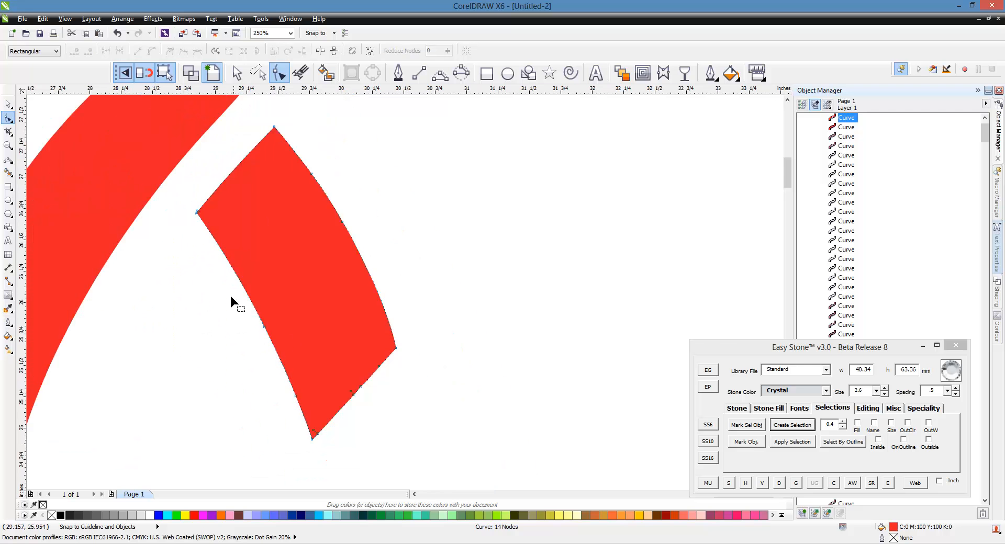
# Delete the extra nodes along the inner curved side and lower end edge of the short lower-right piece
pyautogui.moveTo(230, 293); pyautogui.dragTo(462, 272)
pyautogui.press('Delete')
pyautogui.scroll(1, 332, 455)
pyautogui.press('Delete')
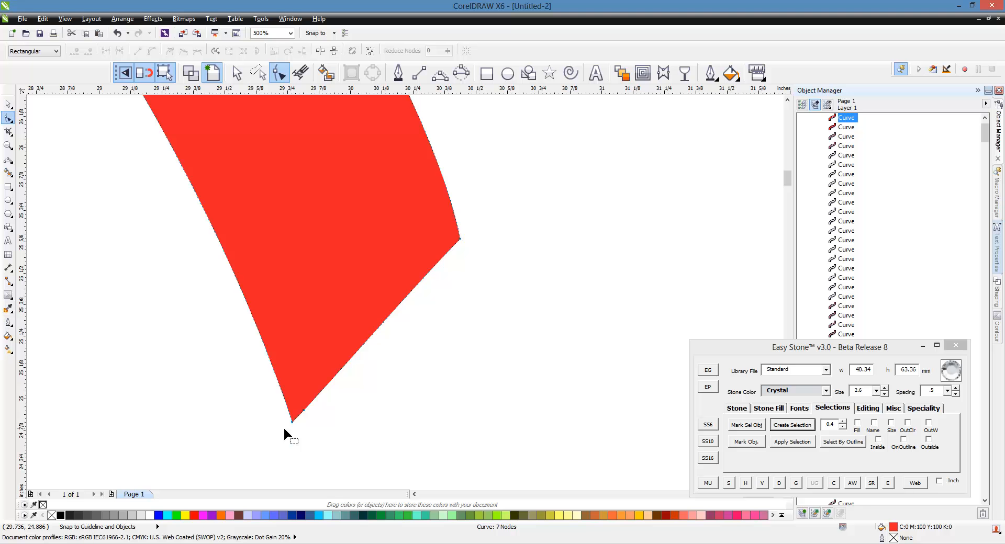
pyautogui.moveTo(302, 422); pyautogui.dragTo(341, 361)
pyautogui.press('Delete')
pyautogui.scroll(-2, 402, 407)
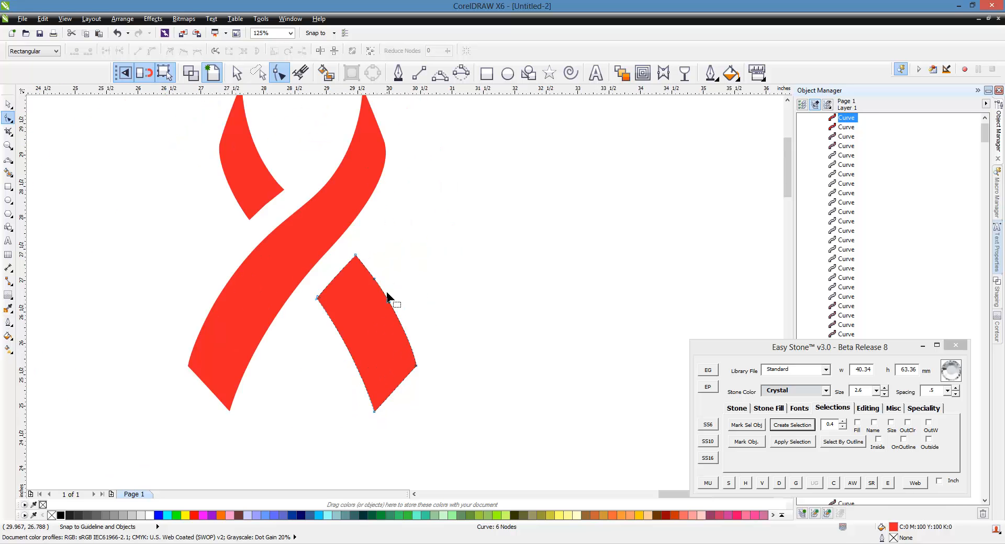
# Delete the remaining nodes on the short piece's outer curved side, keeping only its four corner nodes
pyautogui.scroll(1, 388, 292)
pyautogui.moveTo(434, 279); pyautogui.dragTo(370, 342)
pyautogui.press('Delete')
pyautogui.moveTo(406, 245); pyautogui.dragTo(332, 293)
pyautogui.press('Delete')
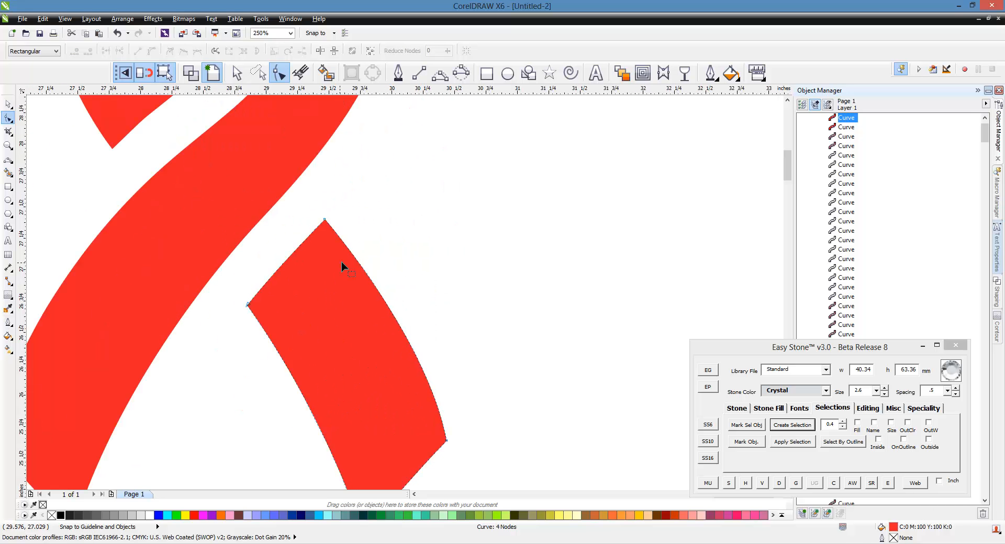
pyautogui.scroll(-1, 344, 262)
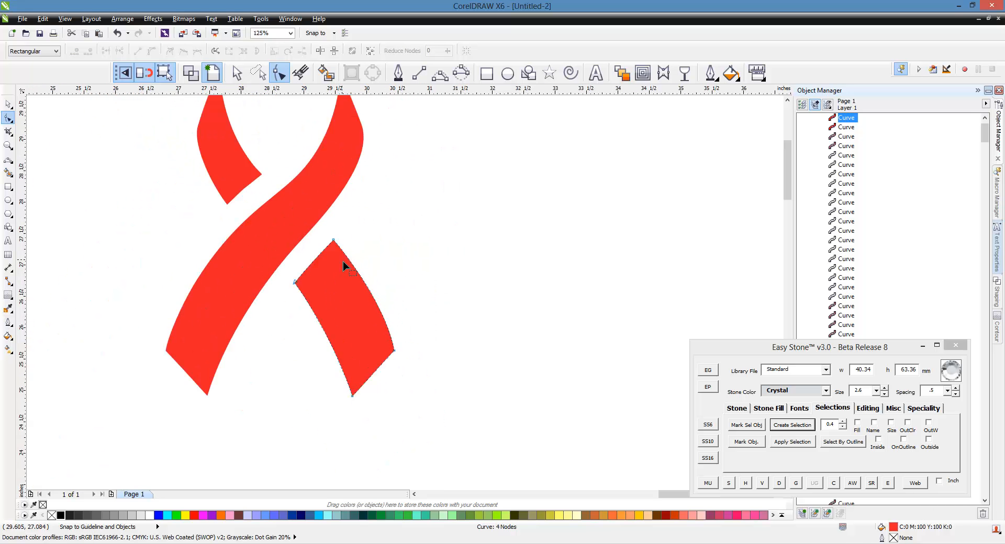
# Add the artistic text "BUGS" in the empty area to the right of the ribbon
pyautogui.click(8, 104)
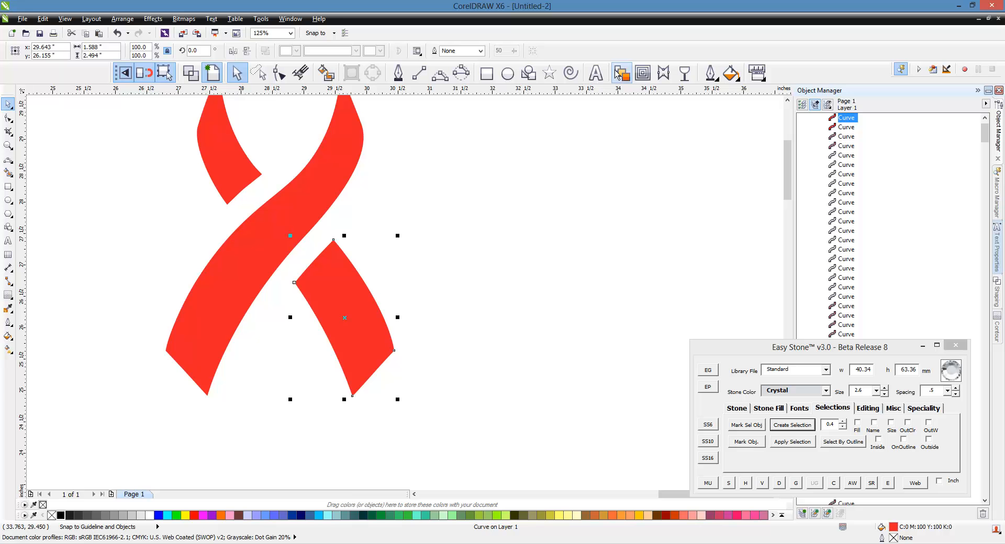
pyautogui.click(602, 81)
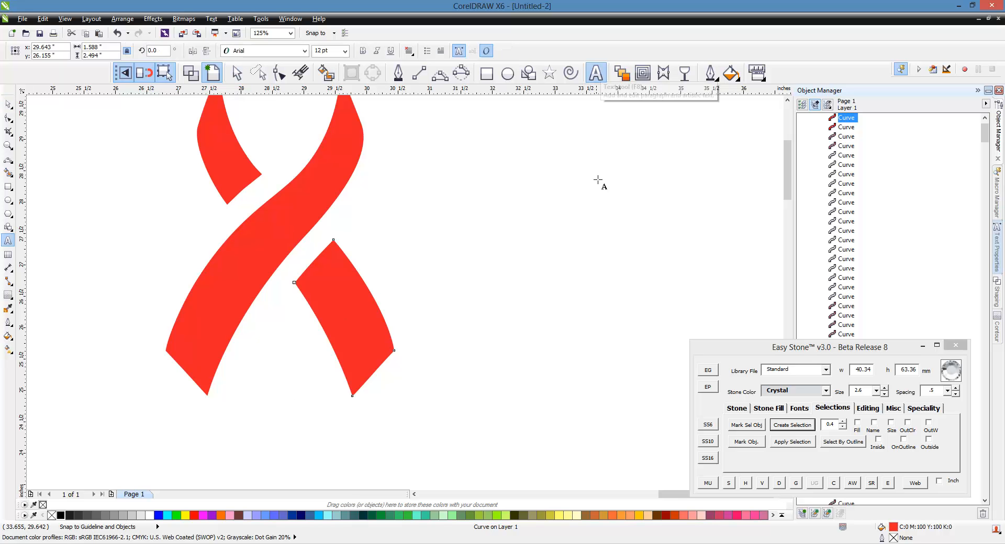
pyautogui.click(576, 241)
pyautogui.write('BUGS')
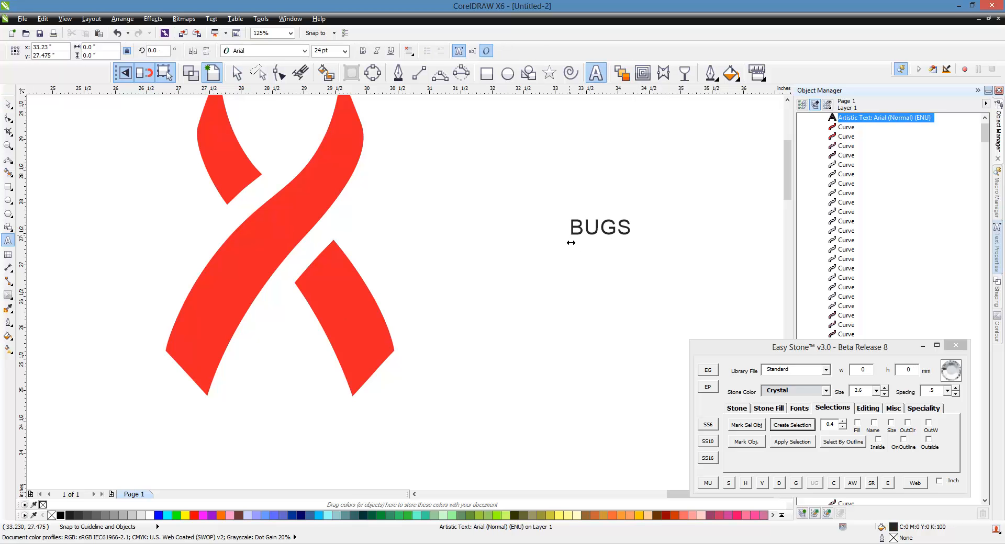
pyautogui.click(8, 104)
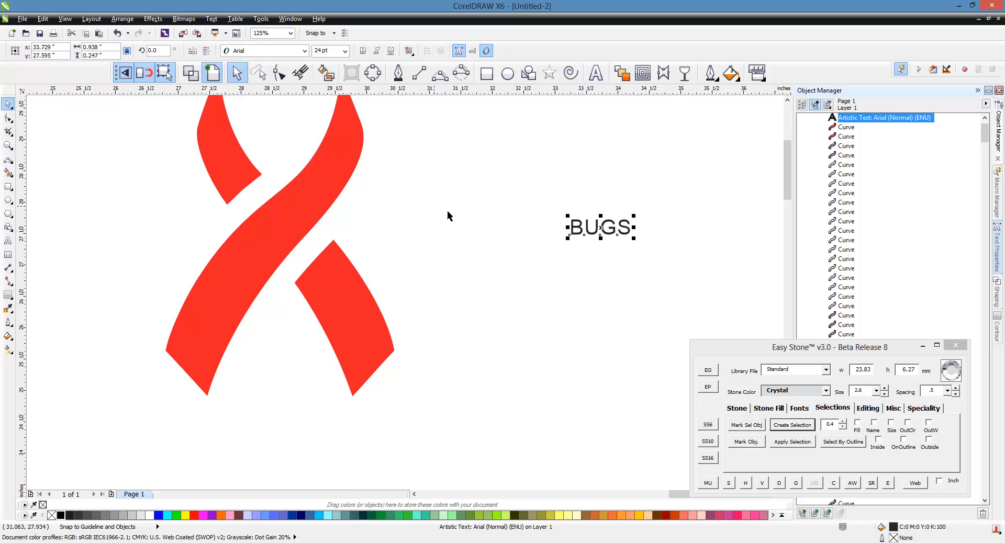
# Find fonts matching "Dar" in the Easy Stone Font Manager and apply KG Dark Side to the BUGS text
pyautogui.click(800, 408)
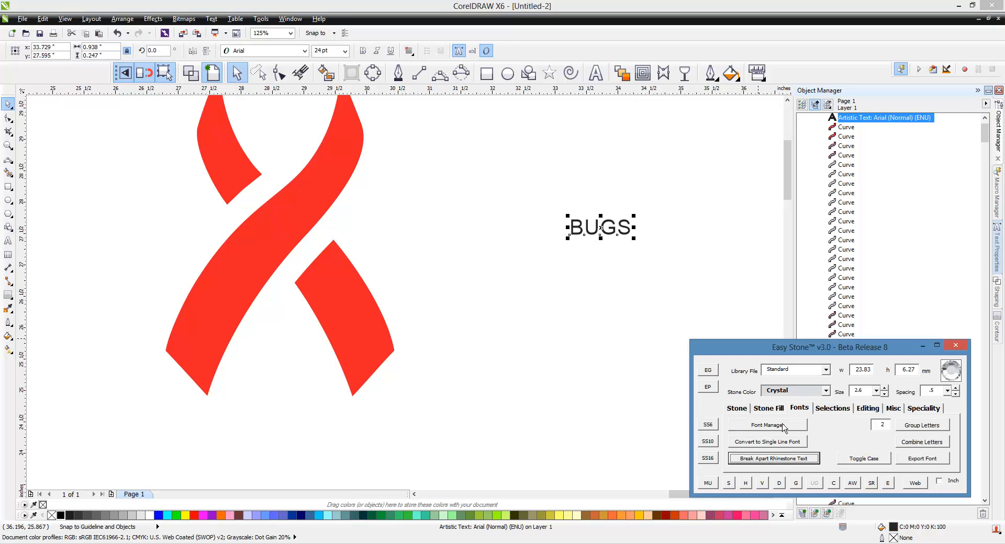
pyautogui.click(781, 429)
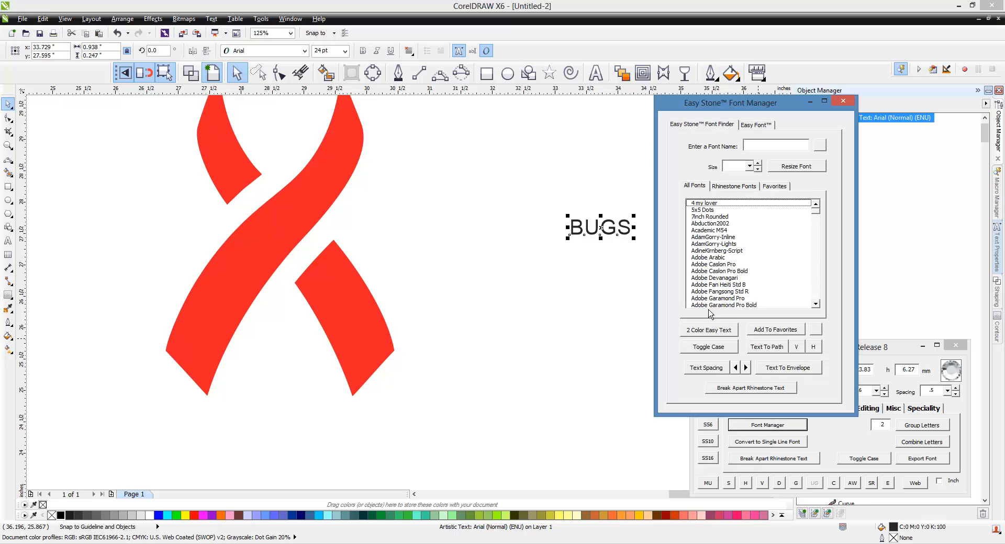
pyautogui.click(772, 147)
pyautogui.write('Darks')
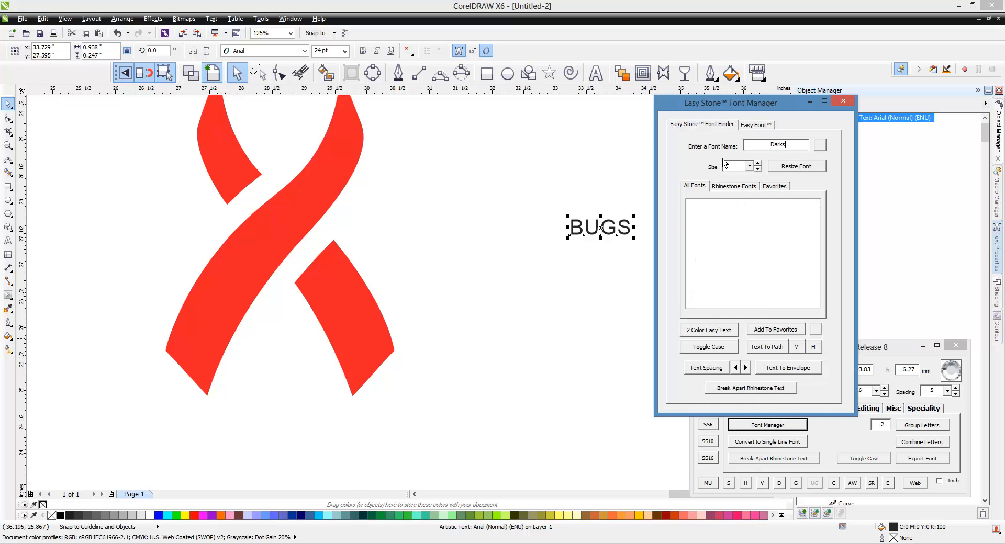
pyautogui.press('BackSpace')
pyautogui.press('BackSpace')
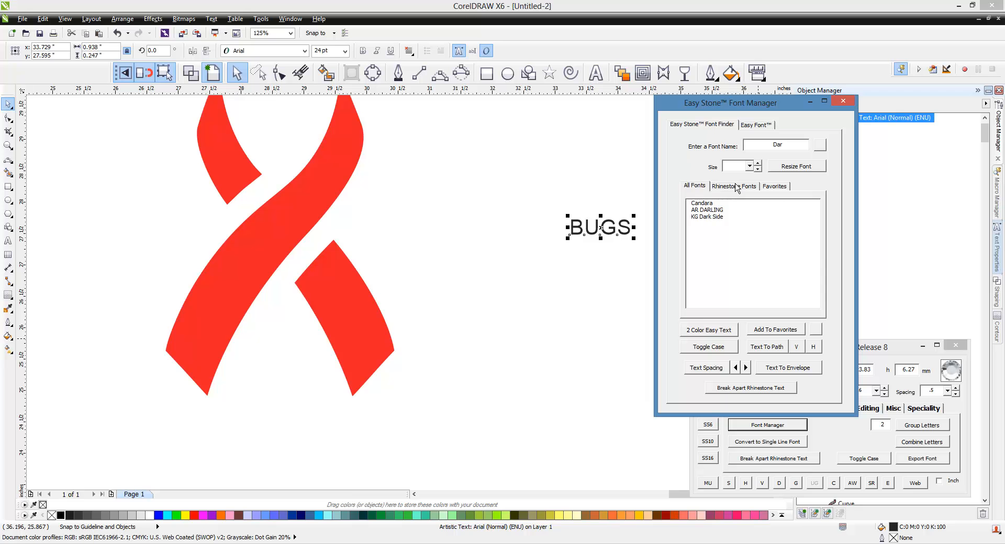
pyautogui.click(710, 218)
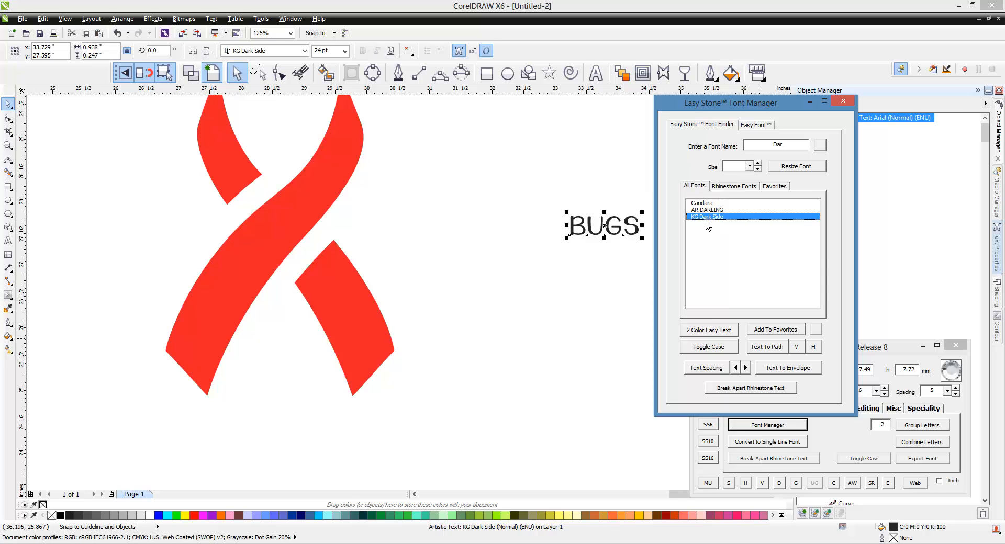
# Move the BUGS text about 2 inches left, closer to the ribbon
pyautogui.click(588, 235)
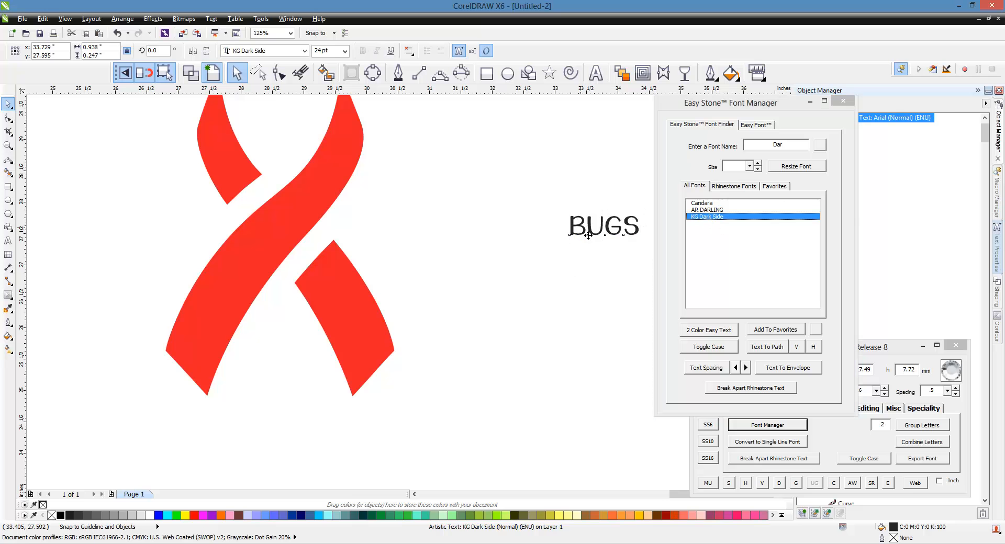
pyautogui.moveTo(588, 235); pyautogui.dragTo(461, 242)
pyautogui.click(455, 285)
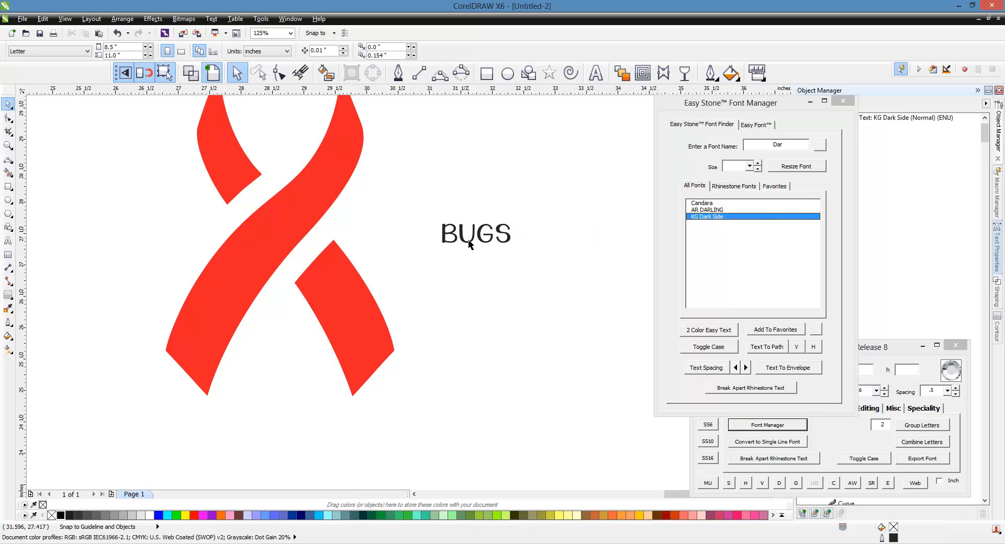
# Try to fit the BUGS text into the short lower-right ribbon piece with Text To Envelope
pyautogui.click(470, 245)
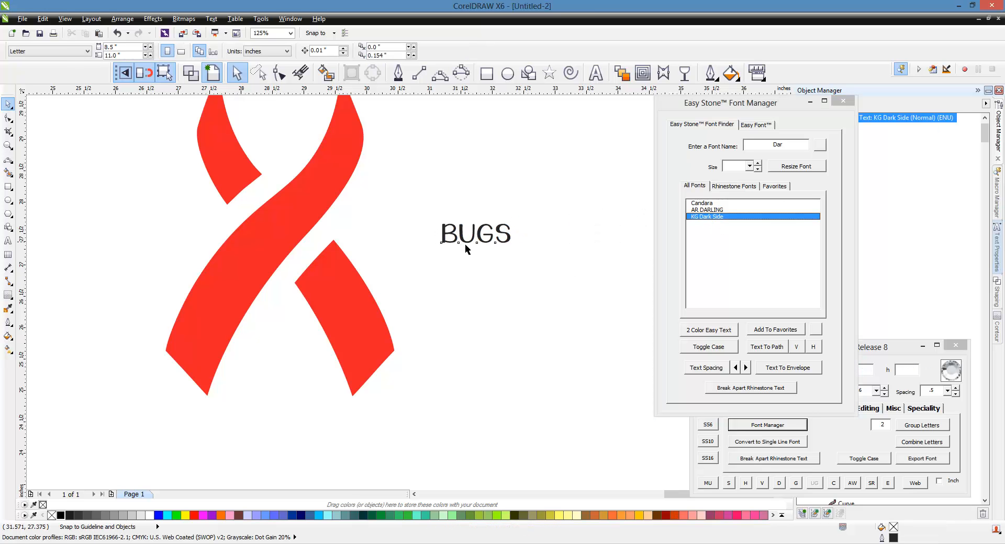
pyautogui.keyDown('shift'); pyautogui.click(374, 334); pyautogui.keyUp('shift')
pyautogui.click(787, 368)
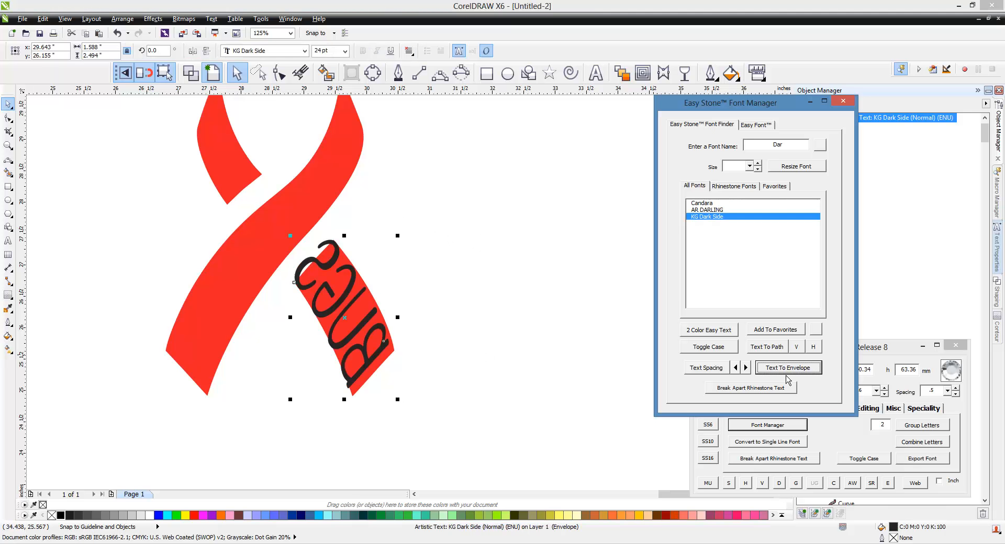
pyautogui.click(552, 366)
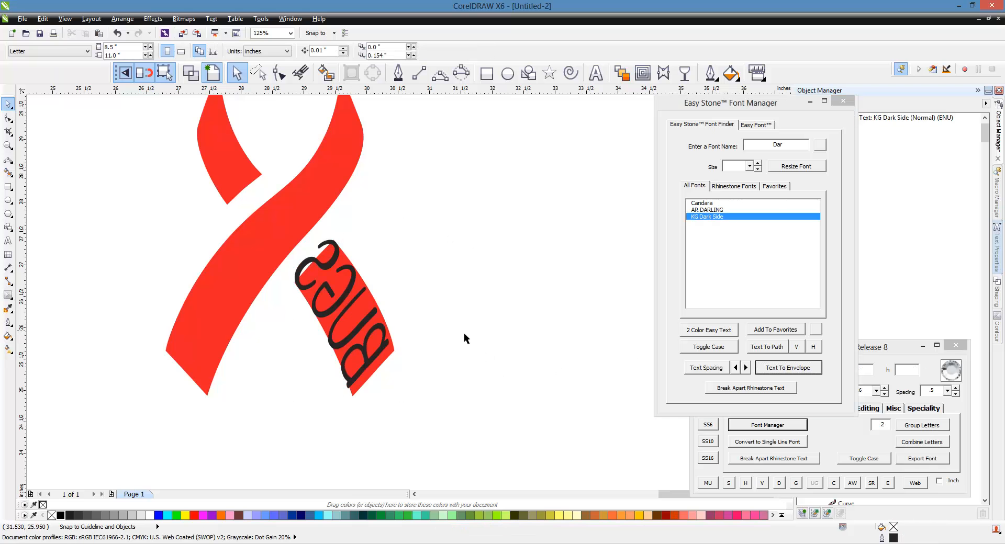
# Undo the first envelope fit of the BUGS text and clear the selection
pyautogui.hotkey('ctrl', 'z')
pyautogui.hotkey('ctrl', 'z')
pyautogui.hotkey('ctrl', 'z')
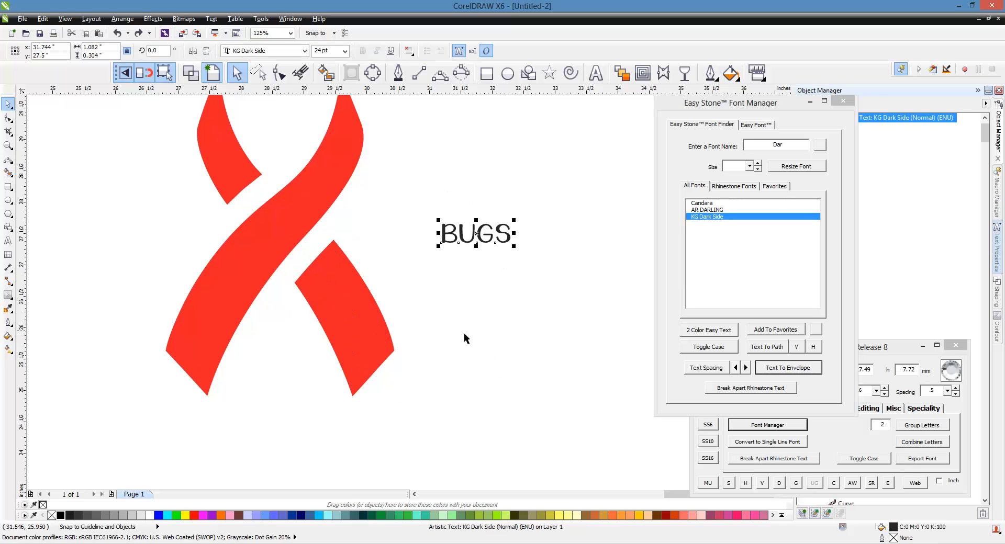
pyautogui.press('Escape')
# Reverse the curve direction of the short lower-right ribbon piece
pyautogui.click(378, 338)
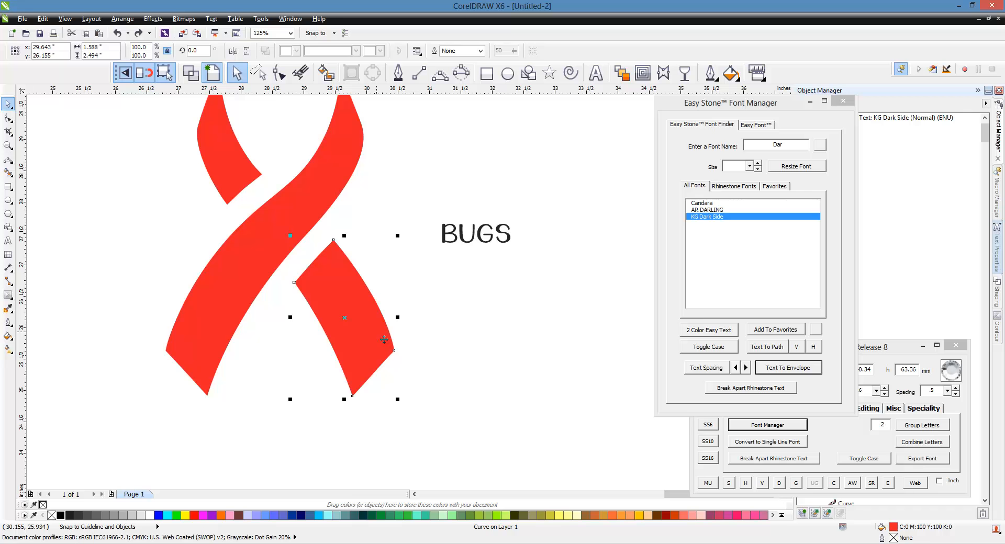
pyautogui.press('F10')
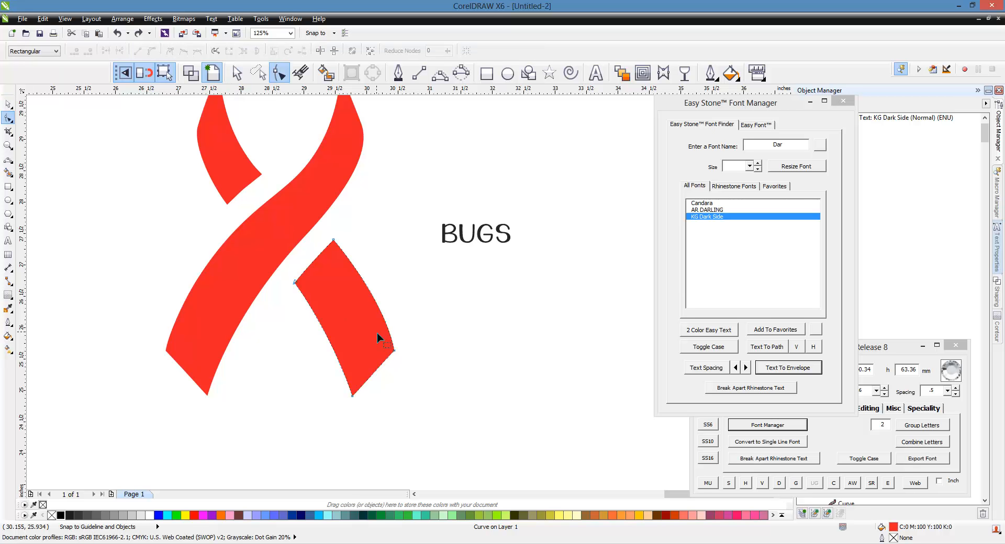
pyautogui.click(221, 58)
pyautogui.click(8, 104)
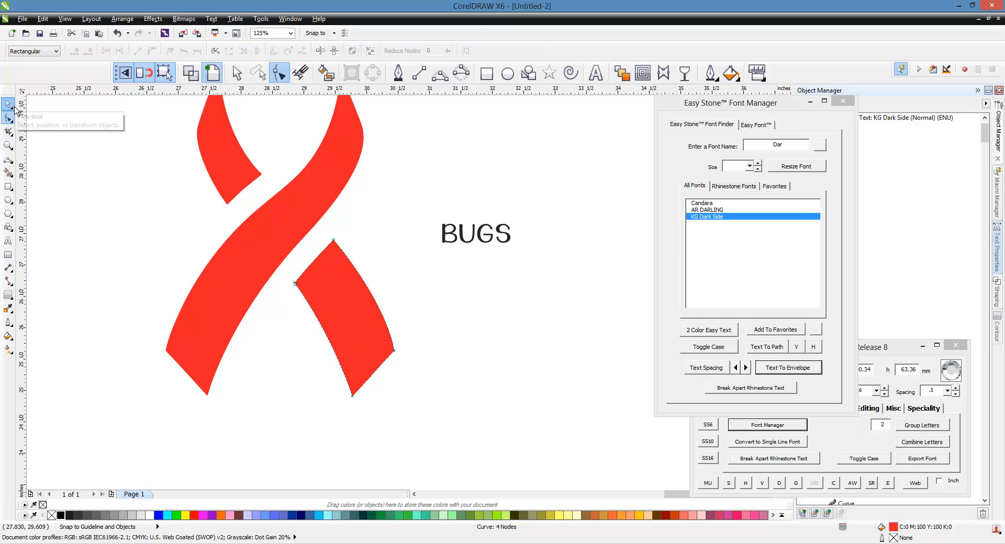
# Try Text To Envelope again with the BUGS text and the reversed short ribbon piece
pyautogui.click(495, 266)
pyautogui.click(479, 240)
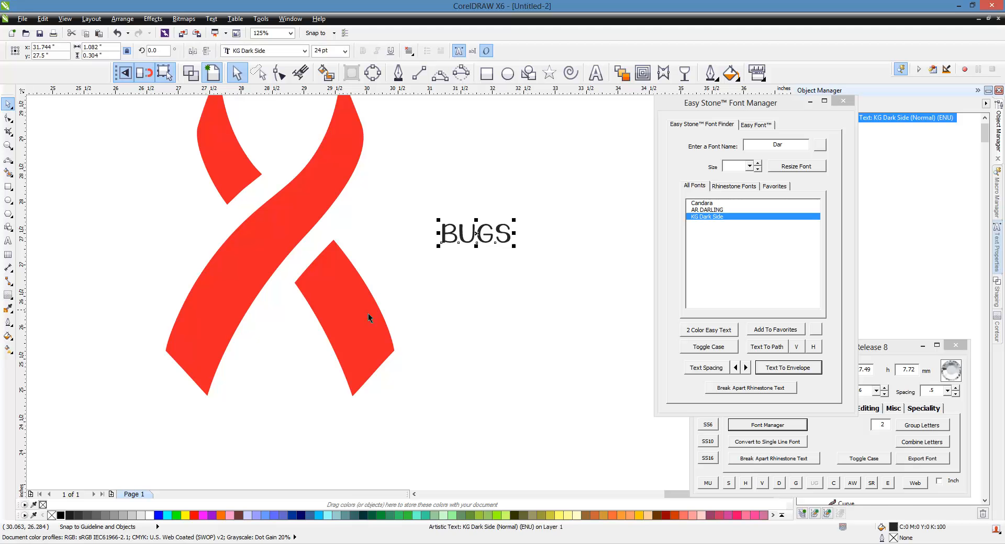
pyautogui.keyDown('shift'); pyautogui.click(368, 313); pyautogui.keyUp('shift')
pyautogui.click(788, 368)
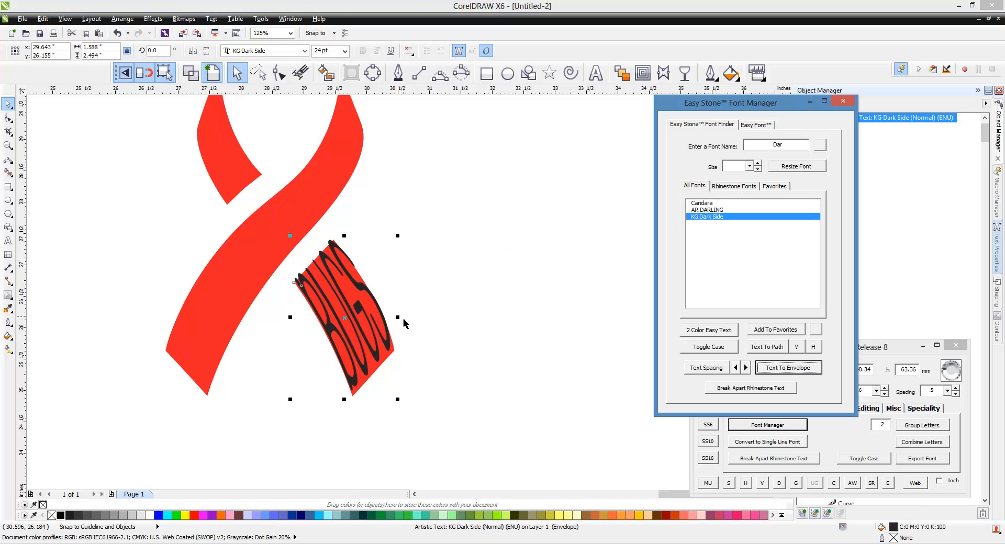
pyautogui.click(466, 325)
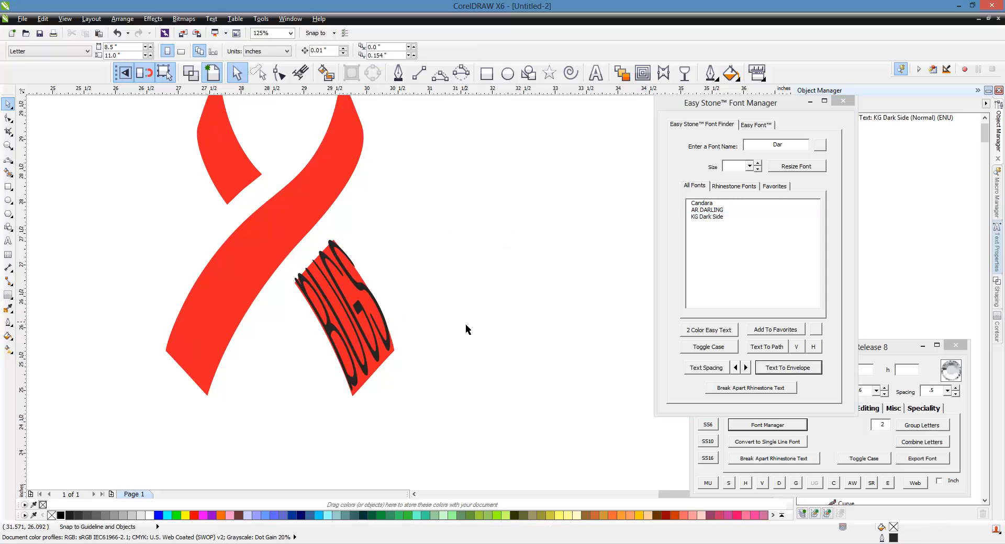
# Undo the envelope fit made with the reversed ribbon piece
pyautogui.hotkey('ctrl', 'z')
pyautogui.hotkey('ctrl', 'z')
pyautogui.hotkey('ctrl', 'z')
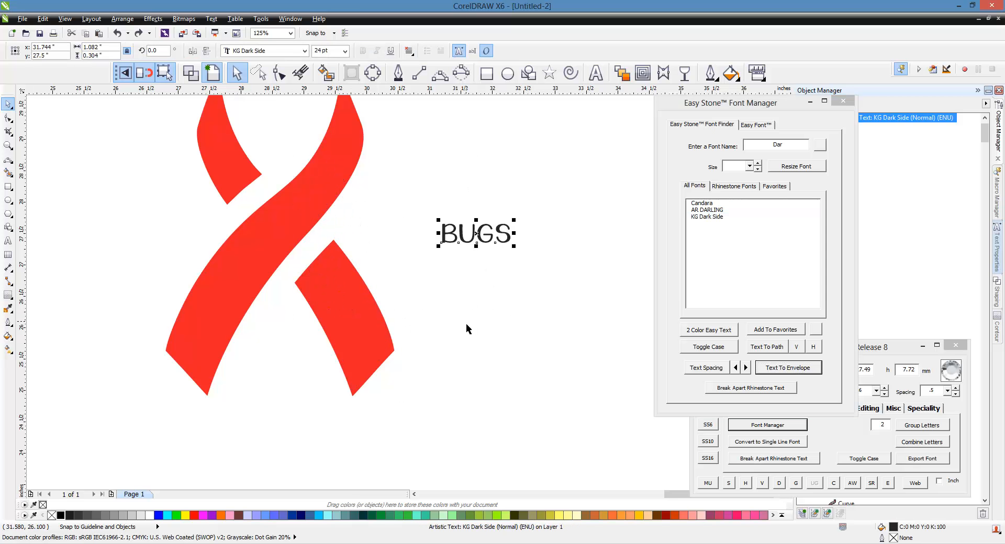
# Rotate the BUGS text to 270 degrees so that it reads downwards
pyautogui.click(489, 241)
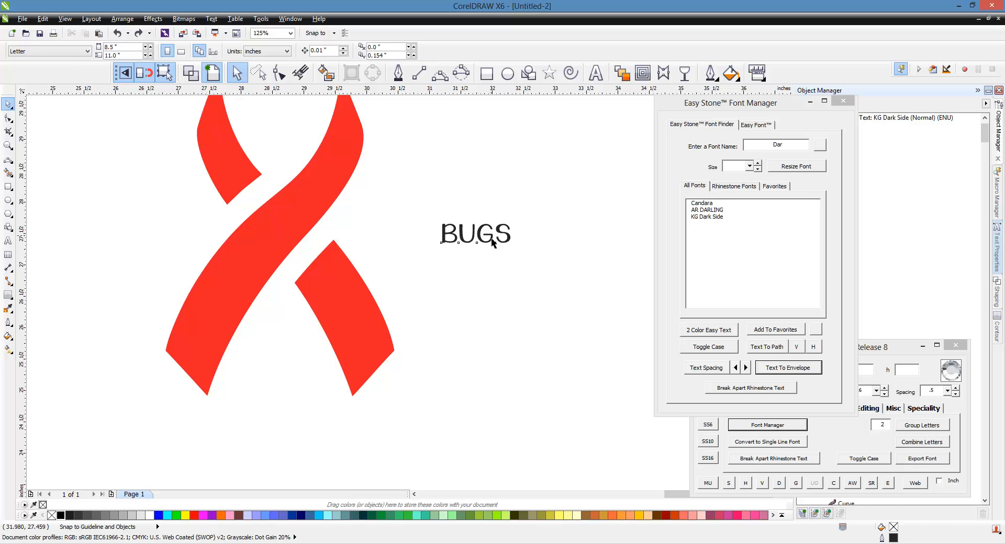
pyautogui.click(490, 240)
pyautogui.click(491, 241)
pyautogui.moveTo(524, 256); pyautogui.dragTo(481, 277)
pyautogui.click(482, 278)
# Fit the rotated BUGS text into the short lower-right red ribbon piece with Text To Envelope
pyautogui.click(477, 255)
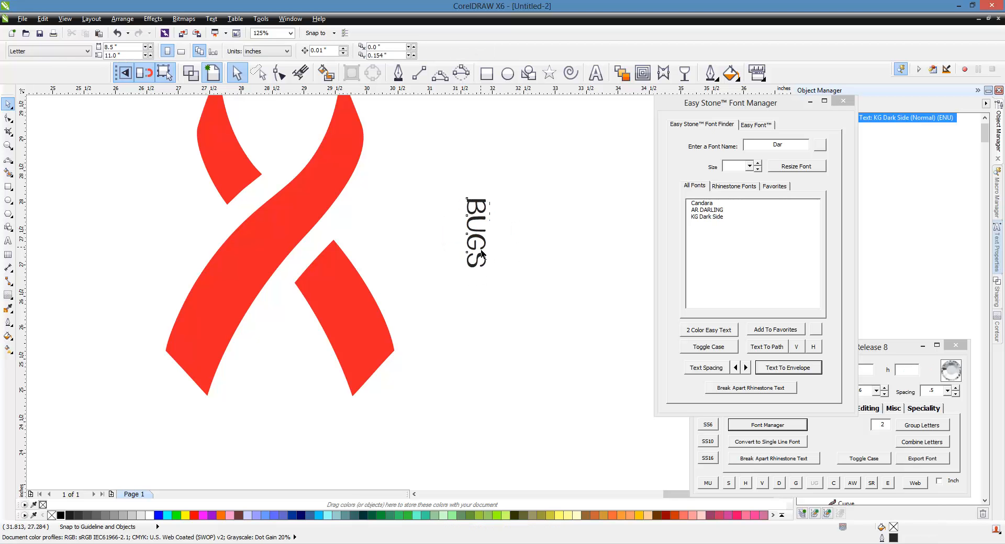
pyautogui.keyDown('shift'); pyautogui.click(366, 296); pyautogui.keyUp('shift')
pyautogui.click(796, 372)
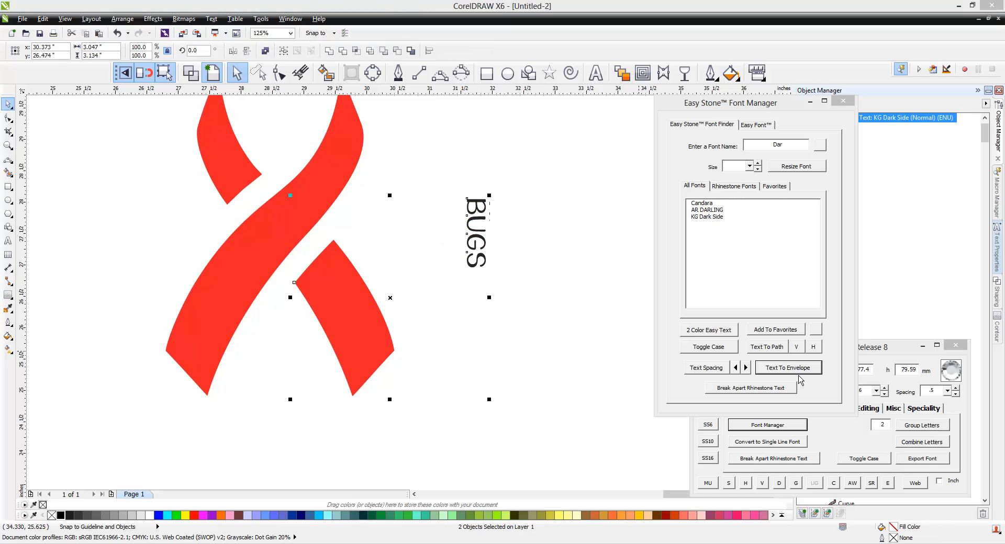
pyautogui.click(544, 331)
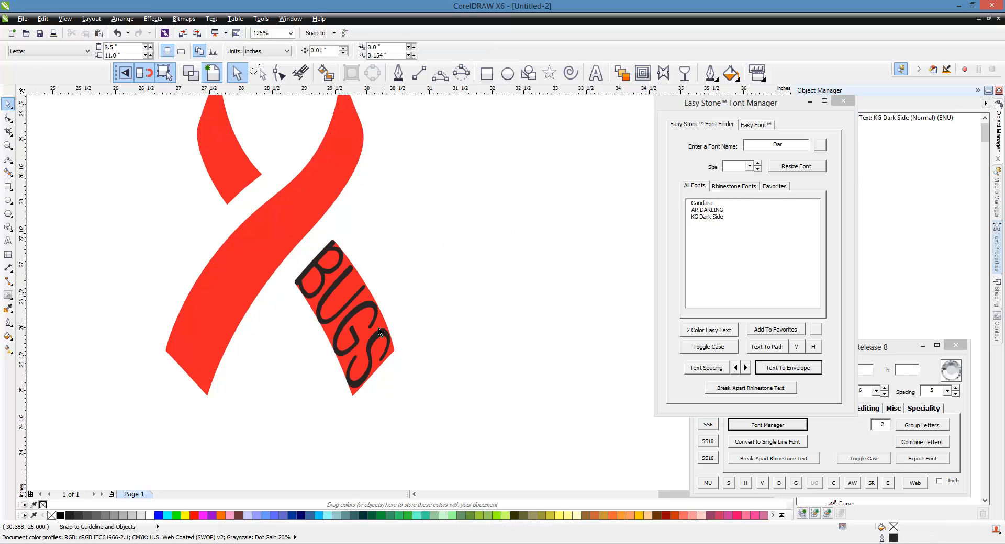
pyautogui.click(357, 314)
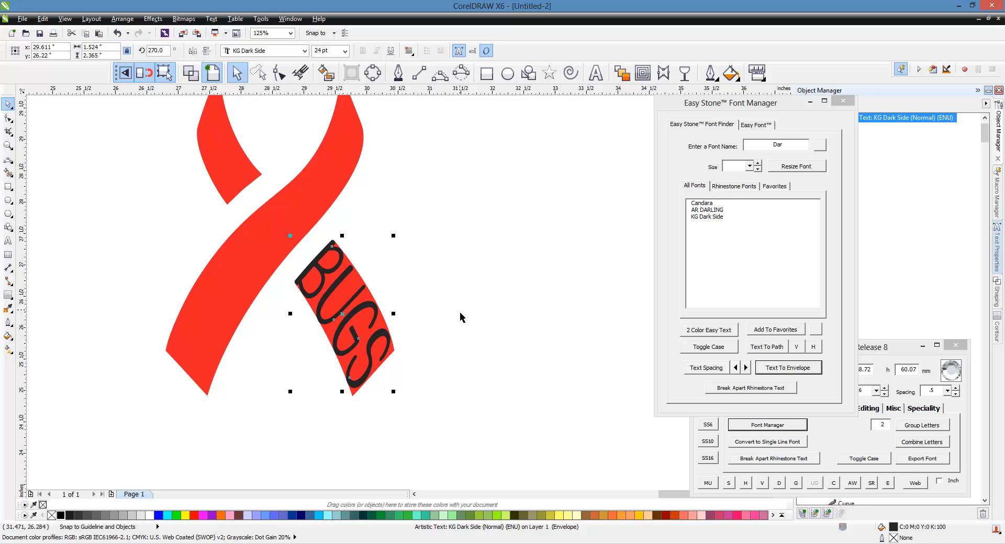
pyautogui.click(505, 348)
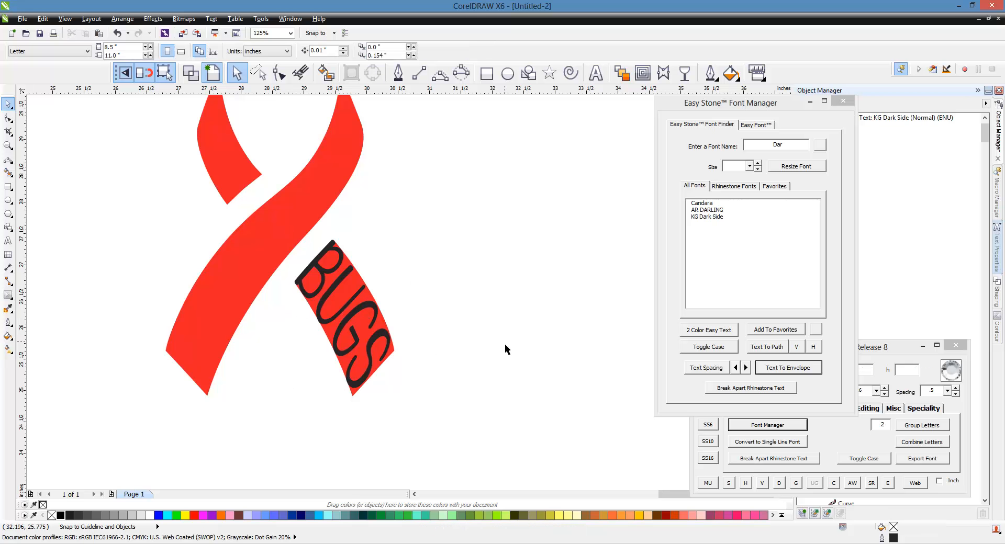
# Draw a dividing line about 0.7 inches long across the long red ribbon, edge to edge, just below its upper bend
pyautogui.scroll(-2, 505, 343)
pyautogui.scroll(2, 365, 310)
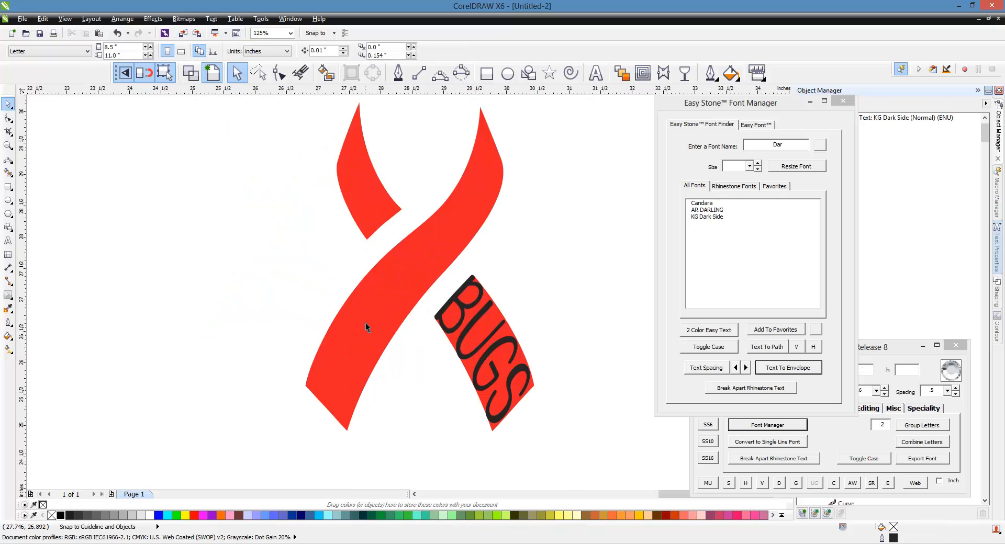
pyautogui.click(359, 358)
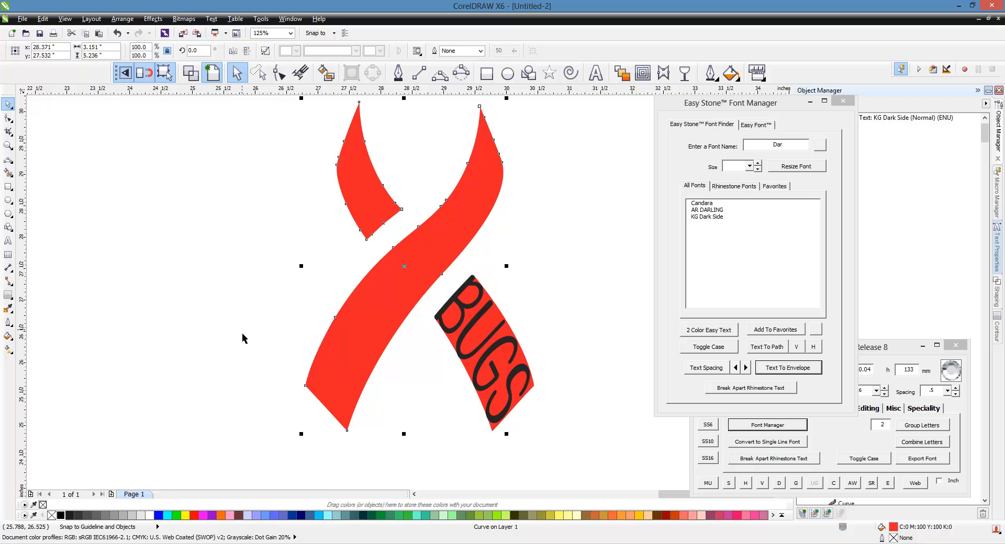
pyautogui.click(262, 292)
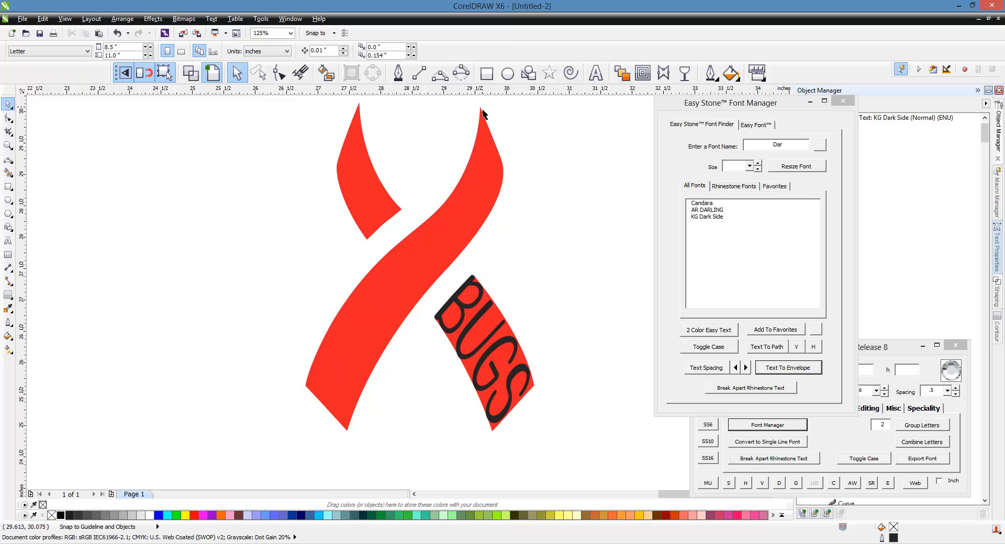
pyautogui.click(441, 79)
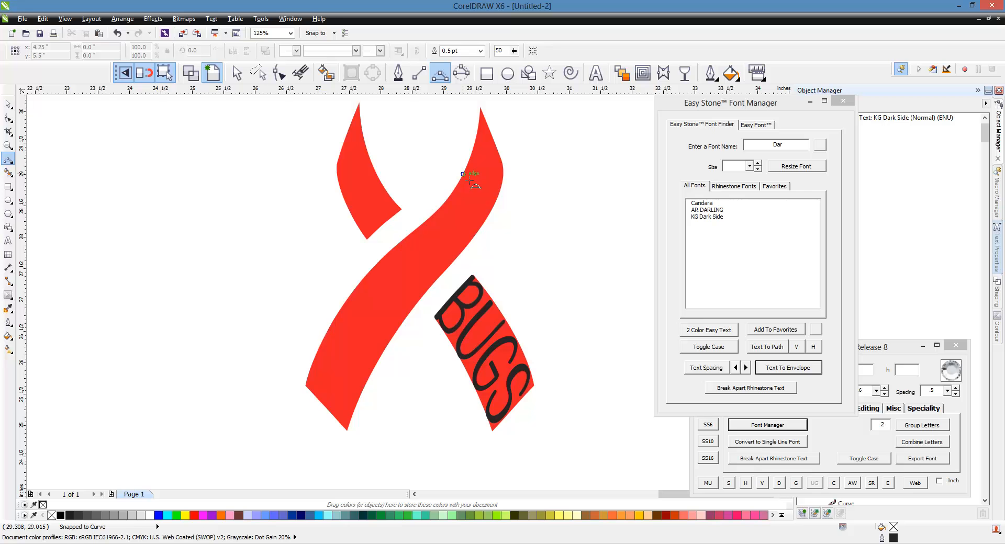
pyautogui.click(446, 201)
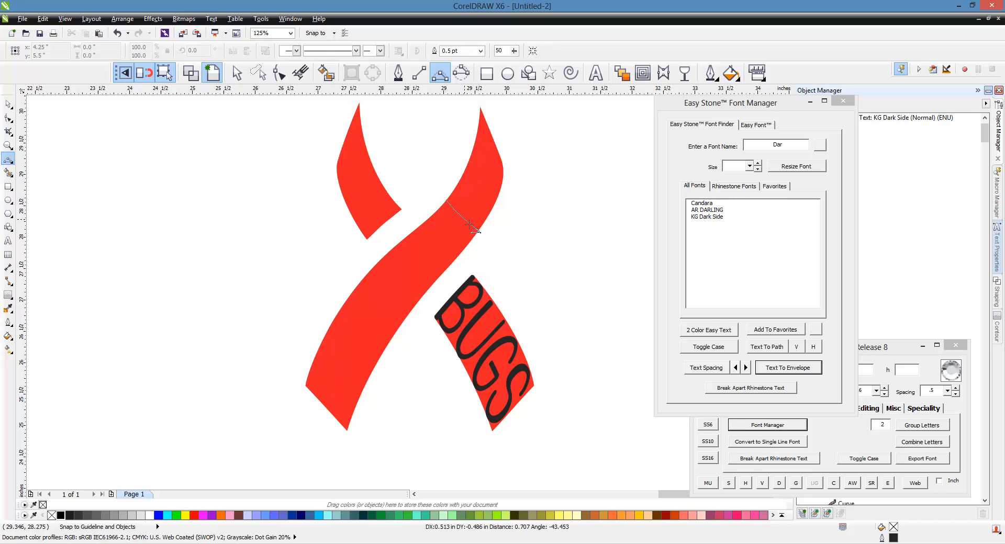
pyautogui.click(478, 231)
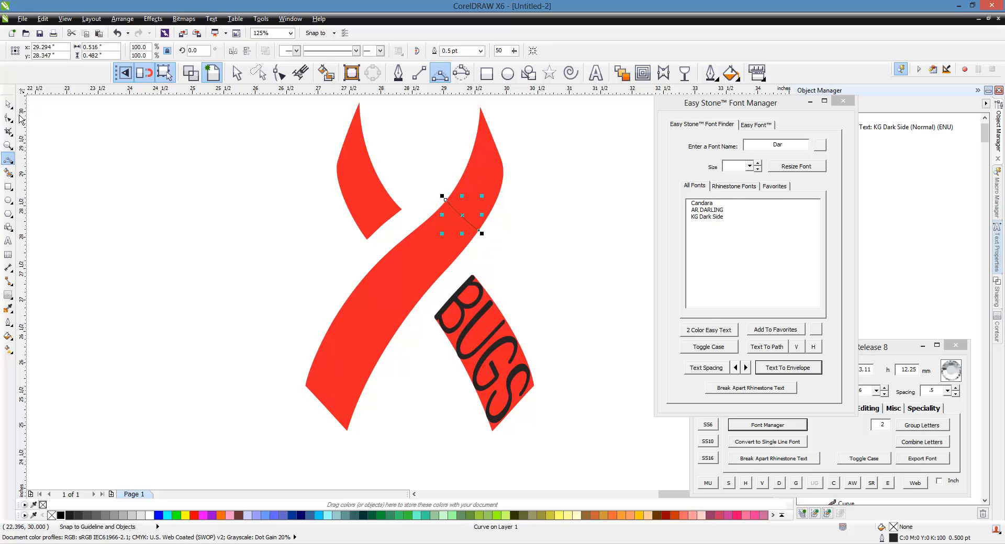
pyautogui.click(13, 107)
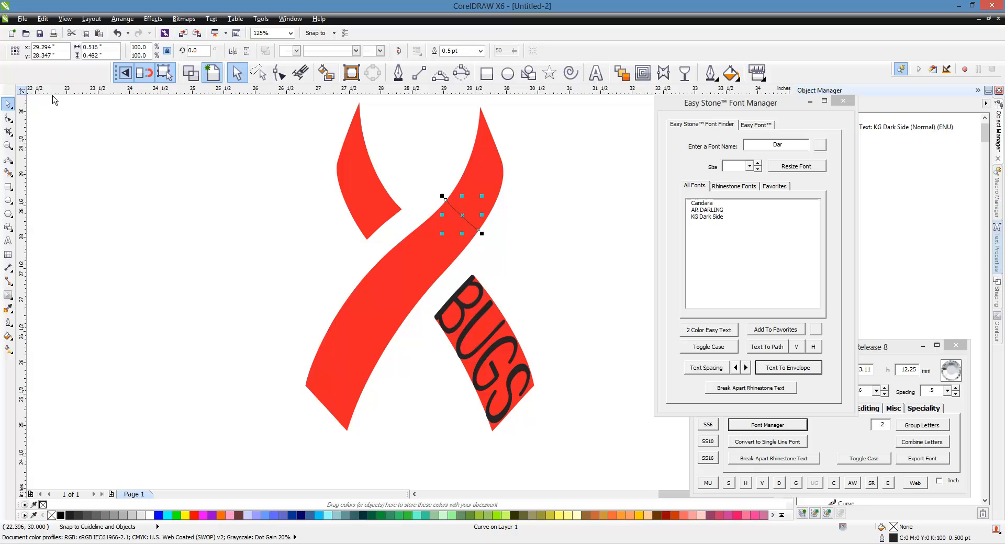
# Smart Fill the long ribbon section below the dividing line and move the new shape down clear of the red ribbon
pyautogui.click(328, 78)
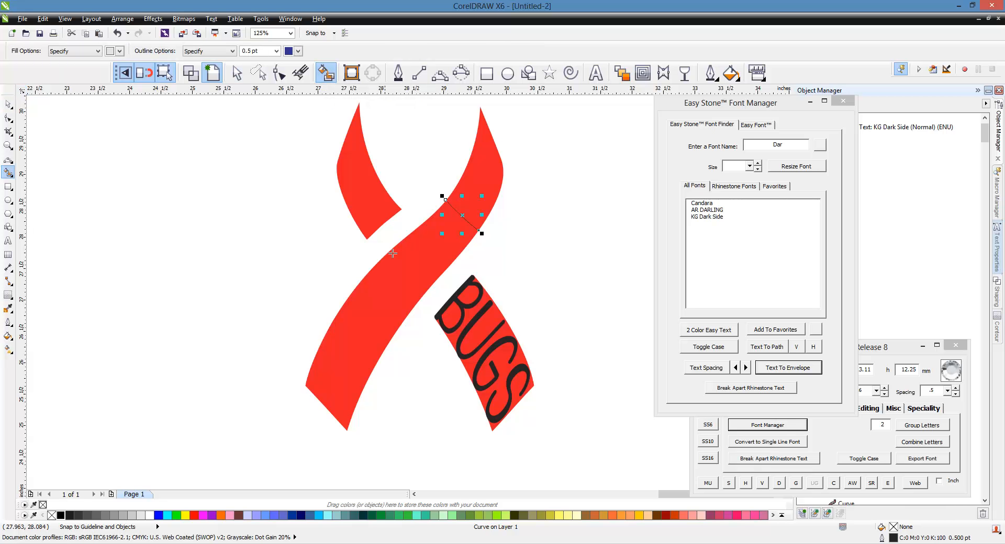
pyautogui.click(412, 272)
pyautogui.press('space')
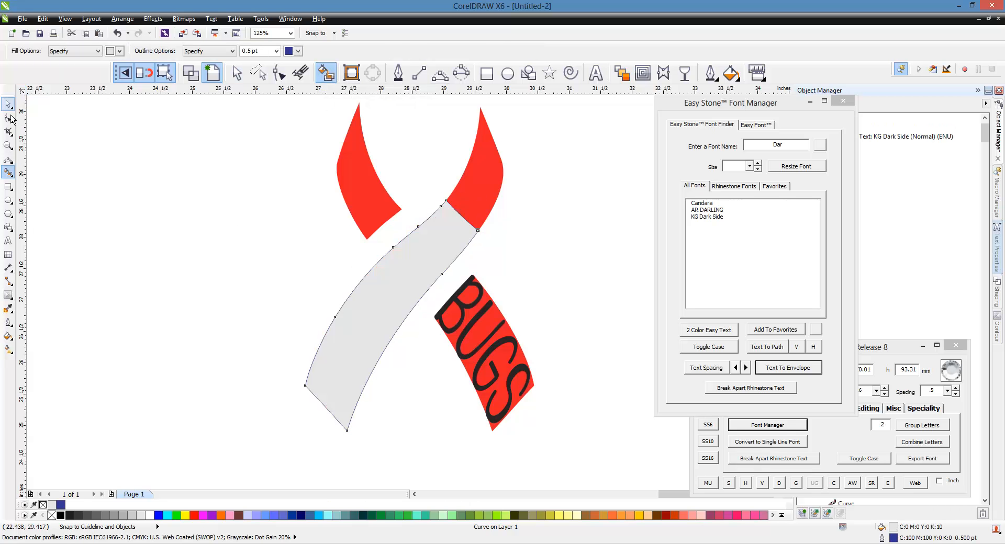
pyautogui.scroll(-1, 246, 165)
pyautogui.moveTo(366, 253); pyautogui.dragTo(268, 376)
pyautogui.scroll(1, 277, 484)
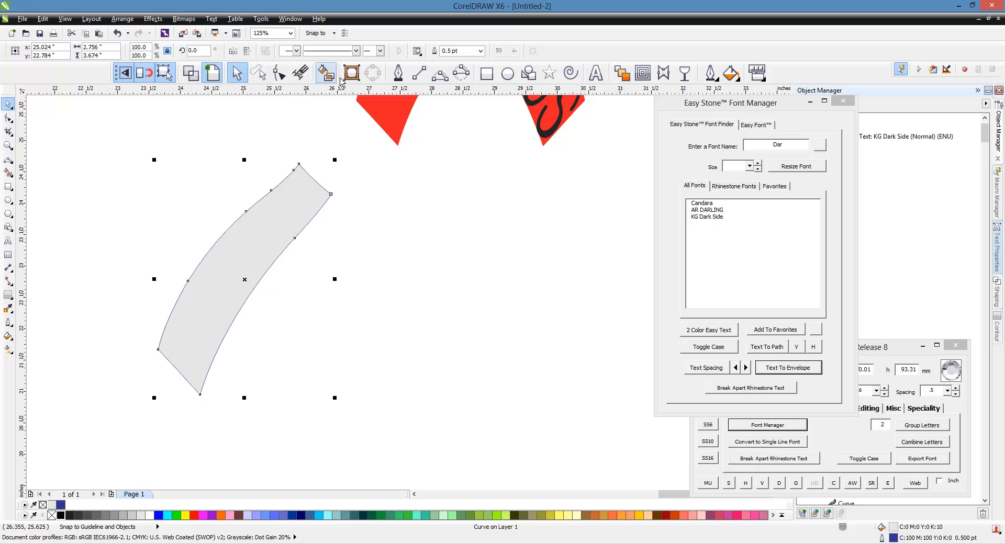
# Delete the extra nodes along both long edges of the grey ribbon shape, keeping only its four corner nodes
pyautogui.click(289, 79)
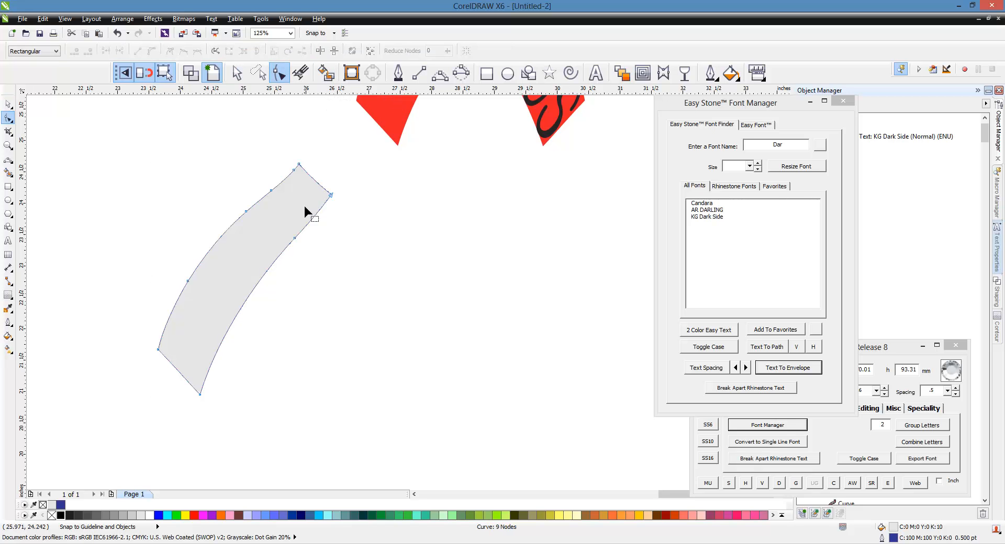
pyautogui.doubleClick(296, 240)
pyautogui.doubleClick(271, 190)
pyautogui.doubleClick(294, 170)
pyautogui.doubleClick(245, 211)
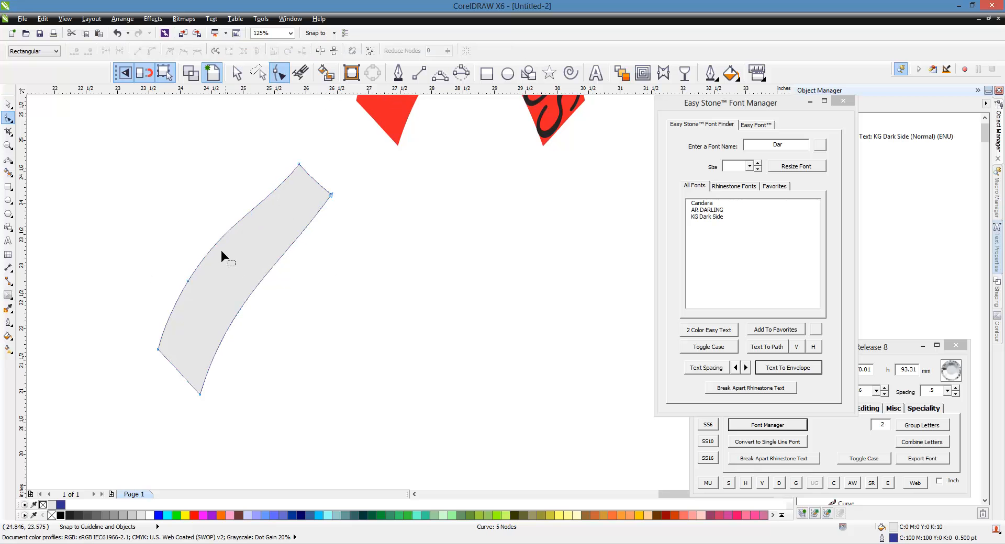
pyautogui.doubleClick(188, 282)
pyautogui.click(9, 105)
# Add artistic text with the honoree's possessive first name followed by LOVE, in capitals, and set its font to KG Dark Side
pyautogui.click(596, 74)
pyautogui.click(456, 272)
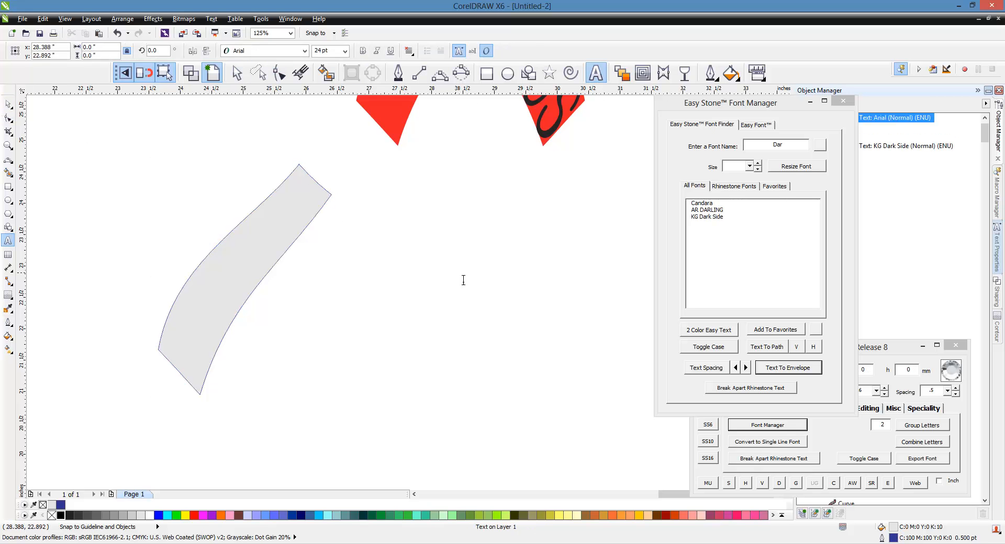
pyautogui.write("I'REN")
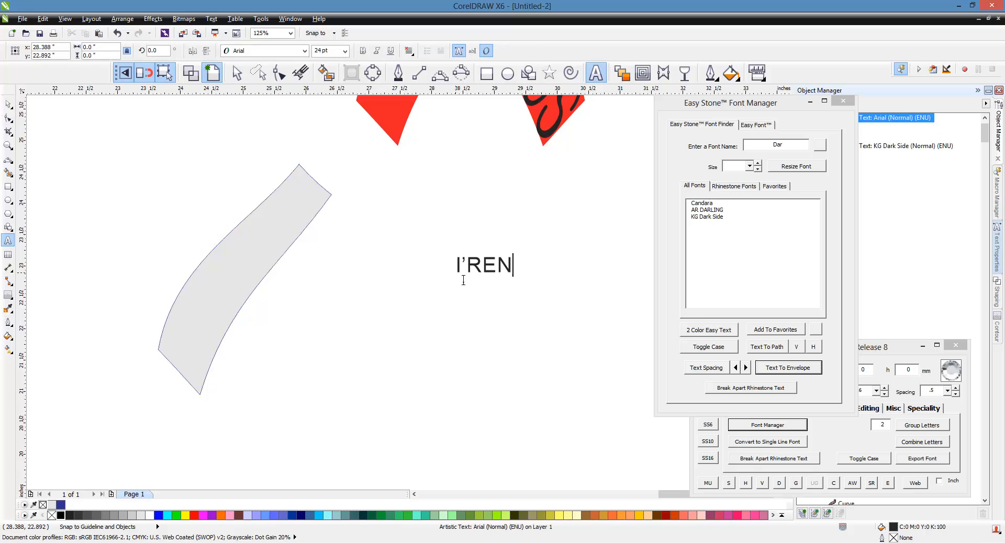
pyautogui.write('ES LOVE')
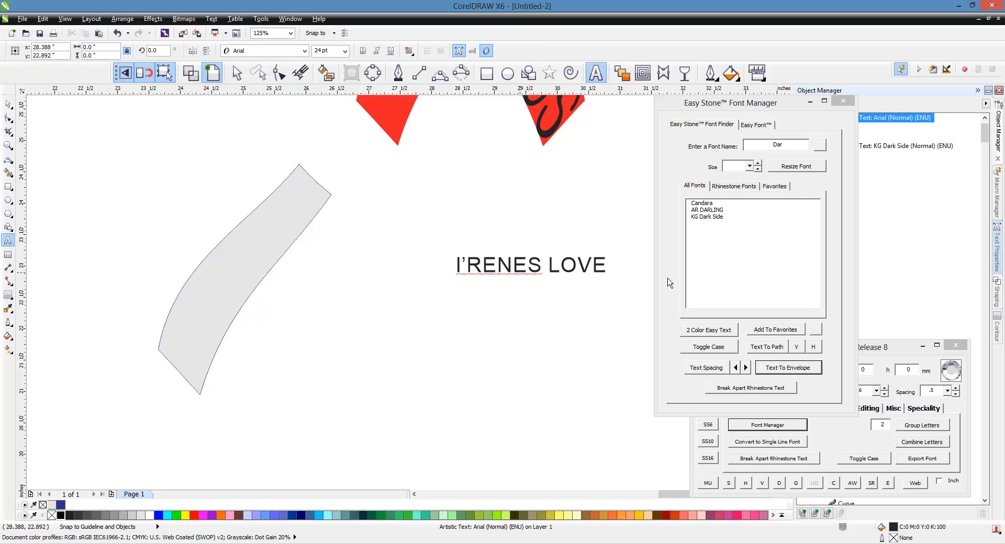
pyautogui.click(708, 216)
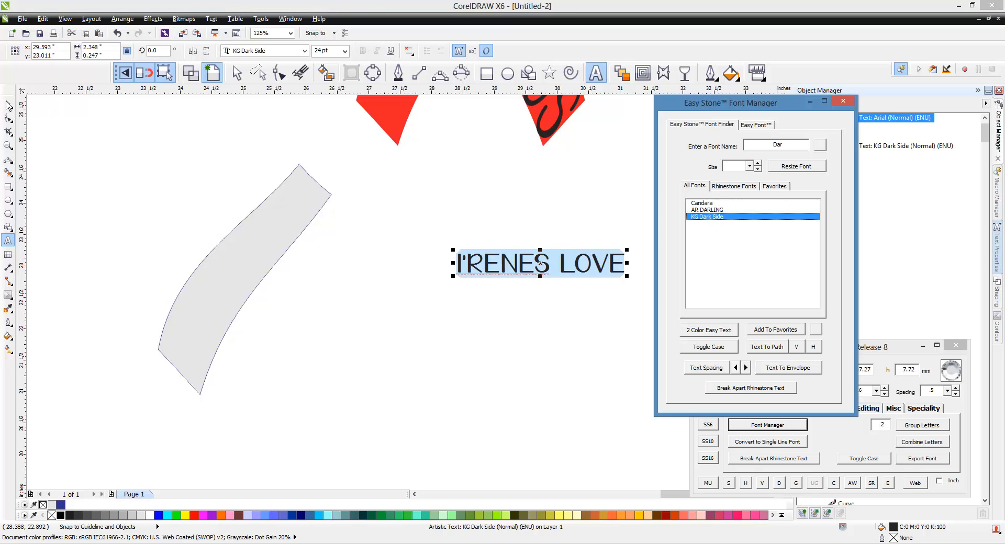
pyautogui.click(9, 105)
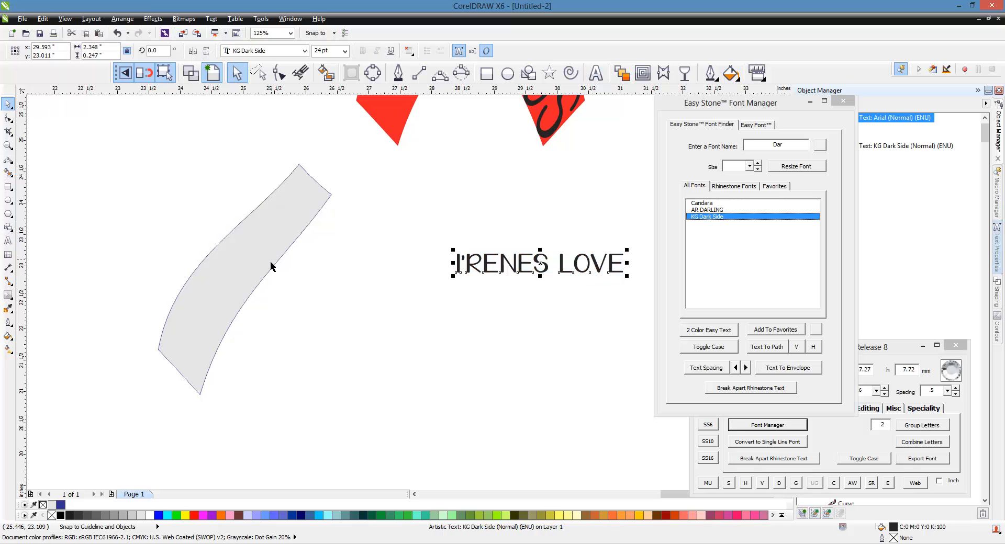
# Fit the new LOVE text into the grey four-node ribbon shape with Text To Envelope
pyautogui.click(254, 262)
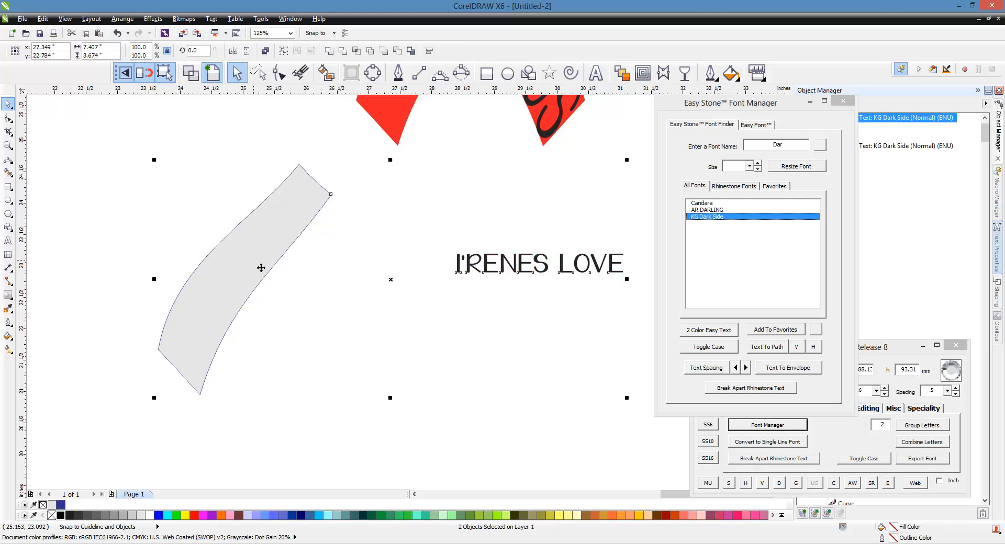
pyautogui.click(787, 368)
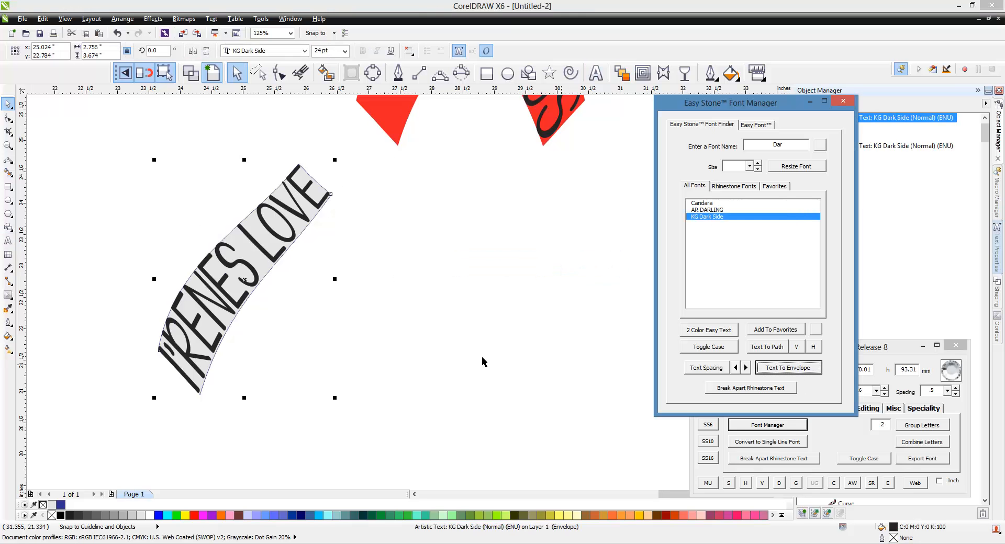
pyautogui.click(435, 357)
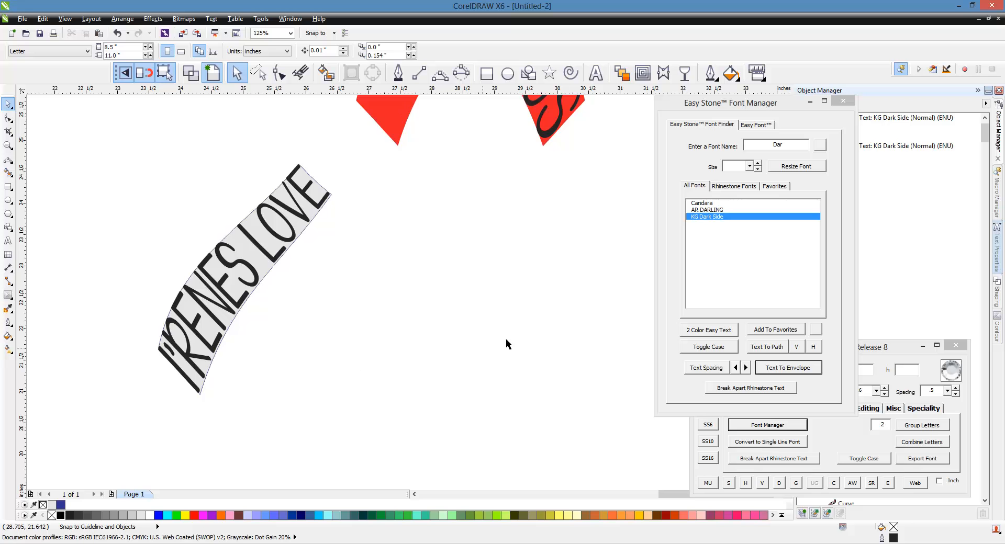
# Move the enveloped LOVE text onto the long diagonal band of the pink rhinestone ribbon
pyautogui.scroll(-4, 598, 307)
pyautogui.scroll(2, 538, 313)
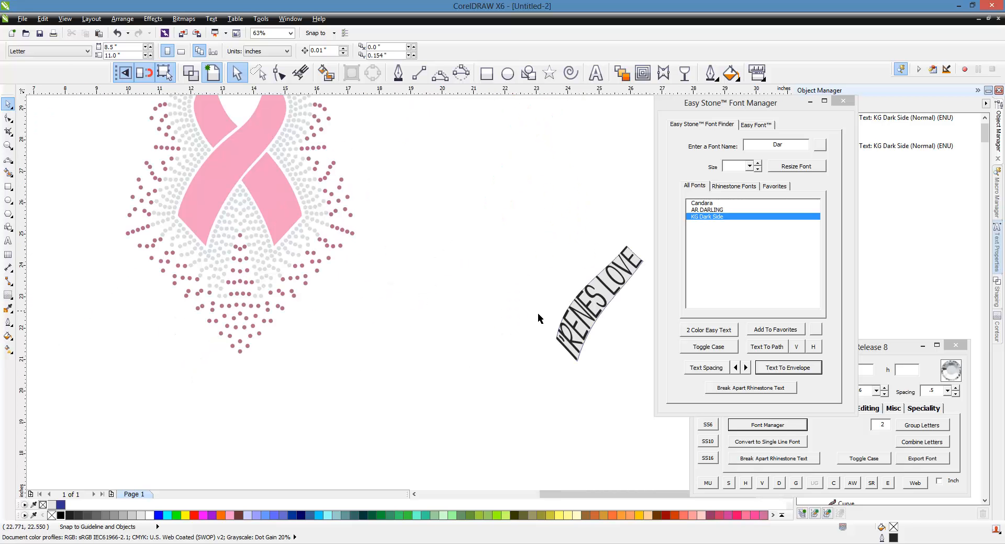
pyautogui.click(587, 320)
pyautogui.moveTo(588, 320); pyautogui.dragTo(218, 190)
pyautogui.scroll(1, 172, 191)
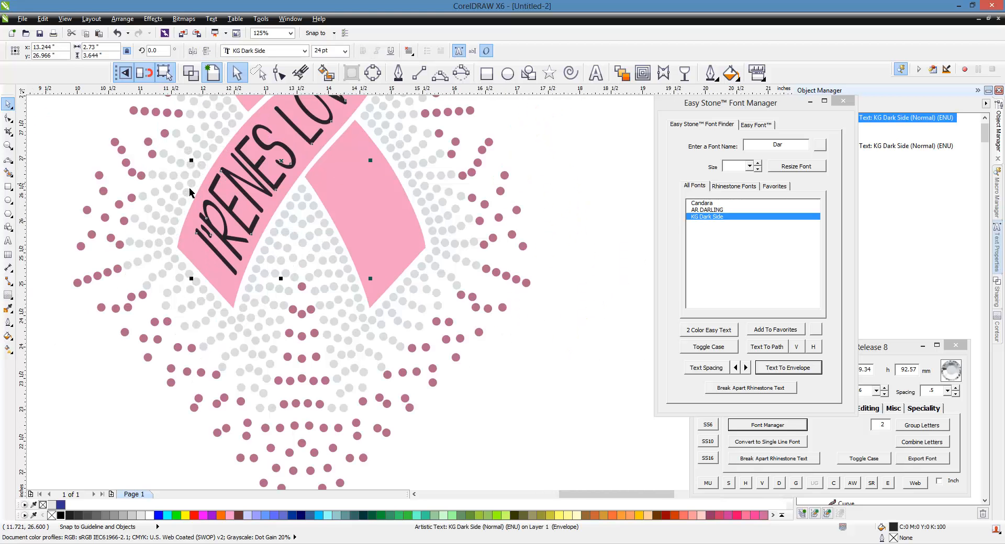
# Fine-tune the LOVE text's position so that it sits centred within the pink ribbon's long band
pyautogui.scroll(1, 247, 230)
pyautogui.moveTo(247, 230); pyautogui.dragTo(239, 239)
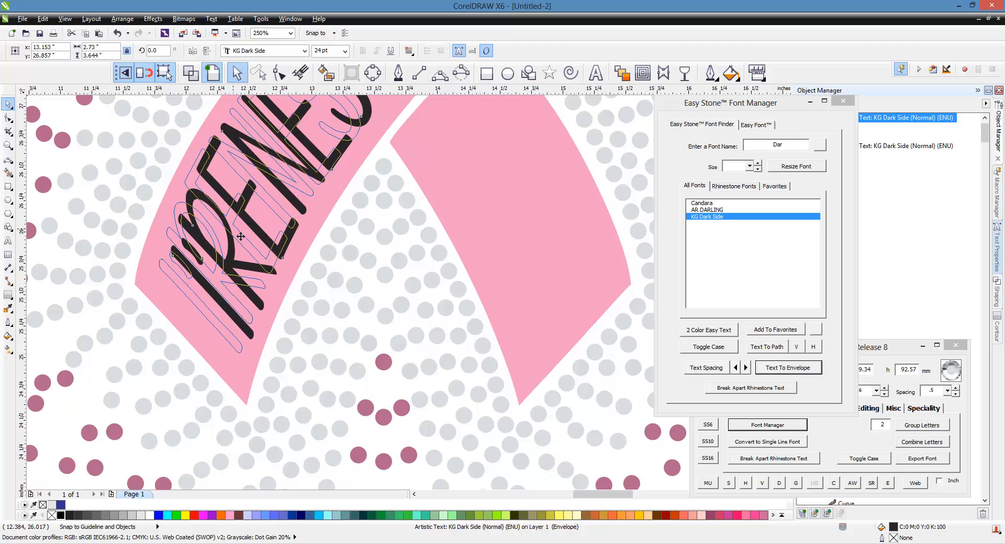
pyautogui.scroll(-1, 238, 297)
pyautogui.scroll(1, 273, 180)
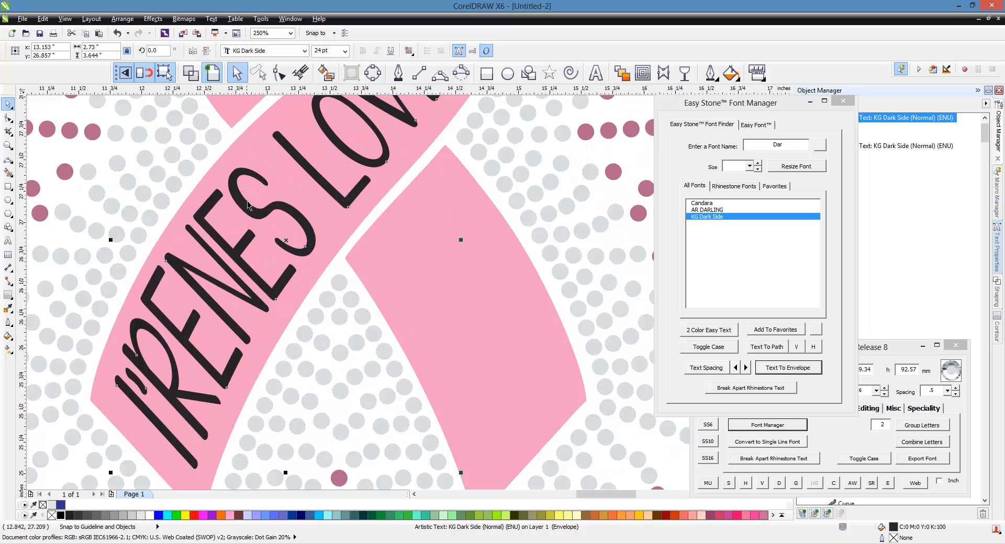
pyautogui.moveTo(249, 205); pyautogui.dragTo(253, 208)
pyautogui.scroll(-1, 252, 207)
pyautogui.scroll(-1, 228, 260)
pyautogui.scroll(1, 266, 195)
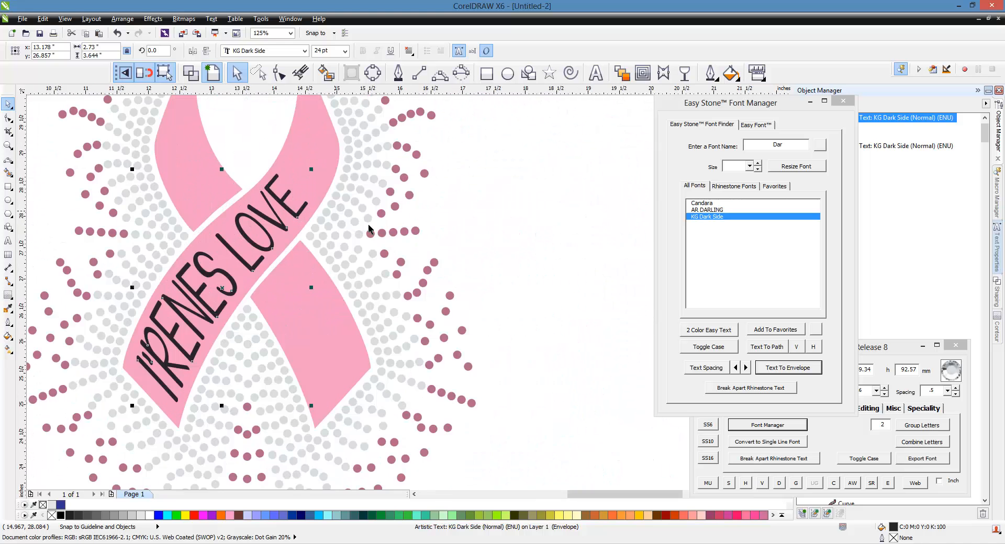
pyautogui.click(530, 274)
# Move the enveloped BUGS text from the red ribbon onto the short lower-right tail of the pink rhinestone ribbon
pyautogui.scroll(-1, 135, 230)
pyautogui.scroll(-1, 309, 283)
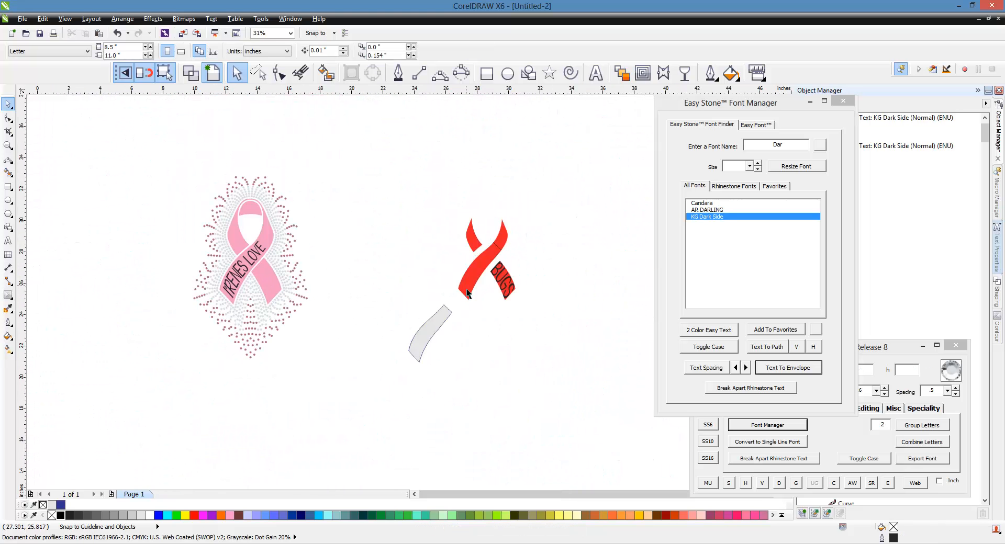
pyautogui.scroll(1, 468, 293)
pyautogui.moveTo(539, 279); pyautogui.dragTo(90, 280)
pyautogui.scroll(-1, 181, 274)
pyautogui.scroll(1, 183, 274)
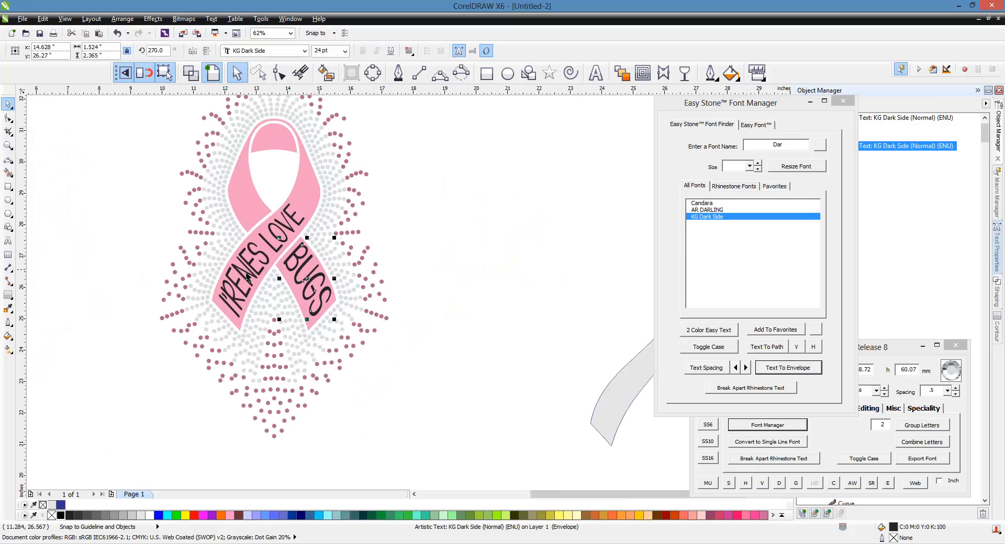
pyautogui.scroll(1, 305, 273)
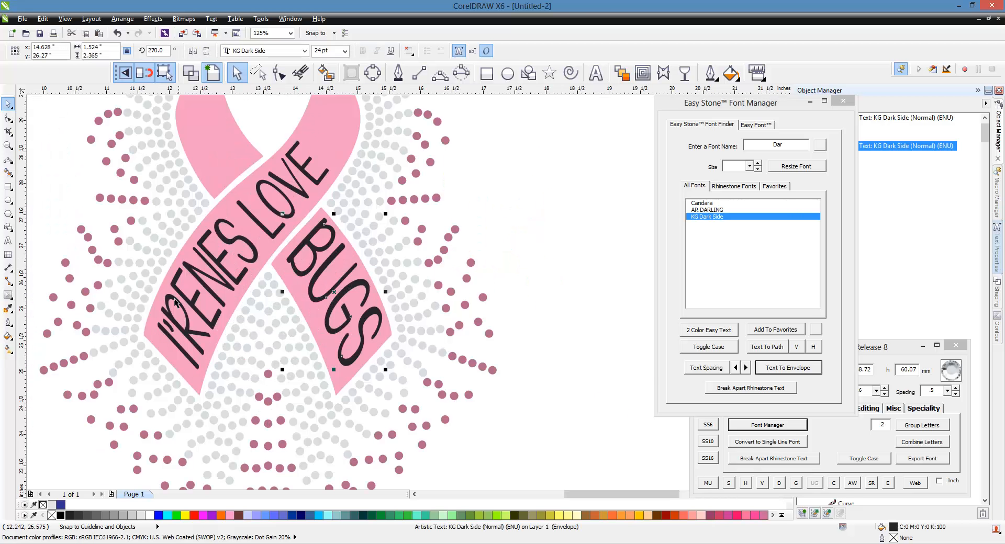
# Scale the BUGS text down proportionally to about 1.30 by 2.01 inches and centre it within the ribbon's short lower-right tail
pyautogui.moveTo(385, 215); pyautogui.dragTo(369, 242)
pyautogui.scroll(4, 331, 292)
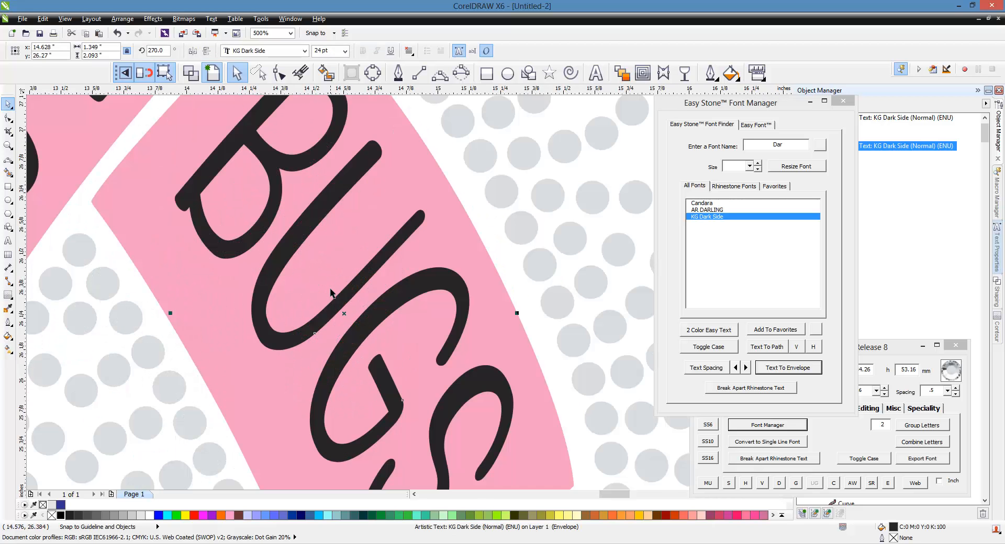
pyautogui.scroll(-4, 271, 329)
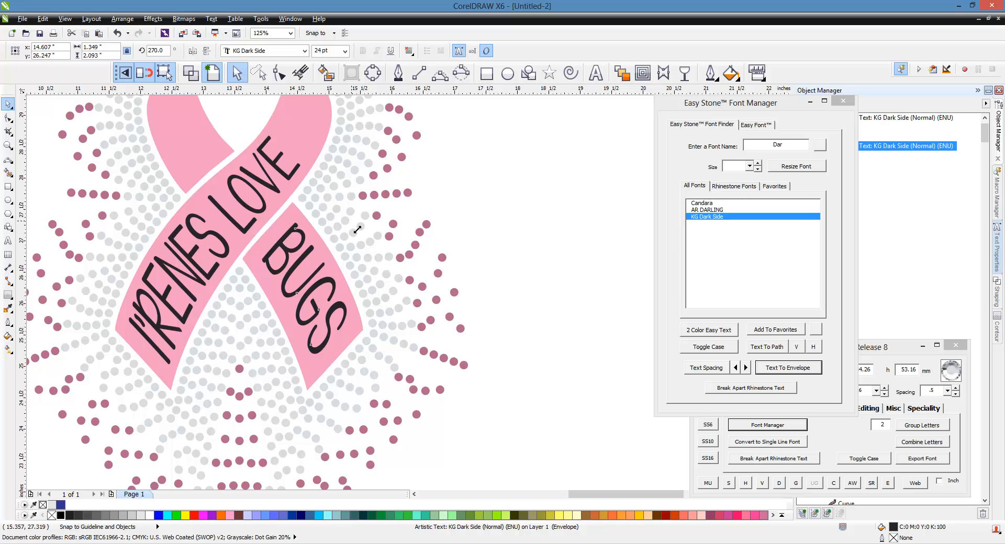
pyautogui.moveTo(357, 228); pyautogui.dragTo(353, 232)
pyautogui.scroll(4, 310, 281)
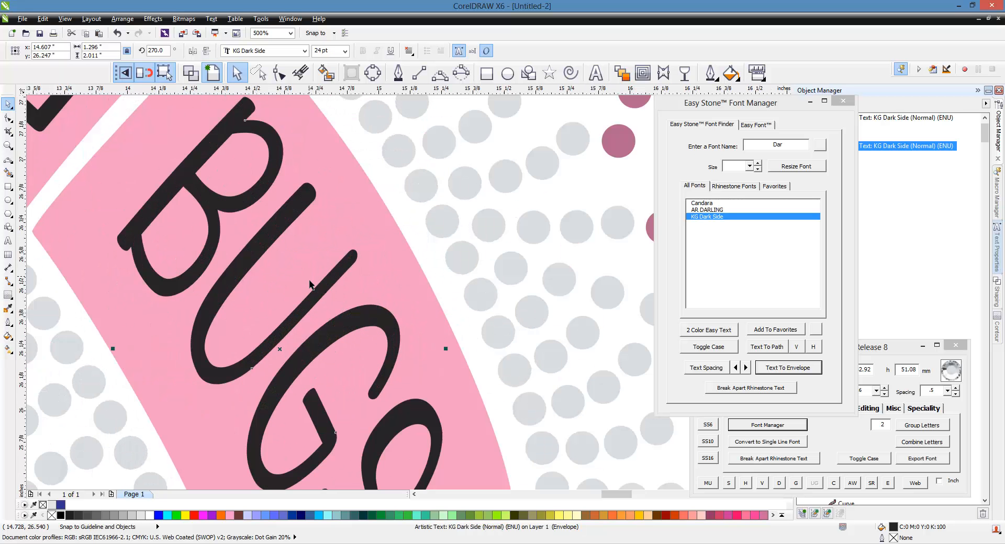
pyautogui.scroll(-2, 332, 294)
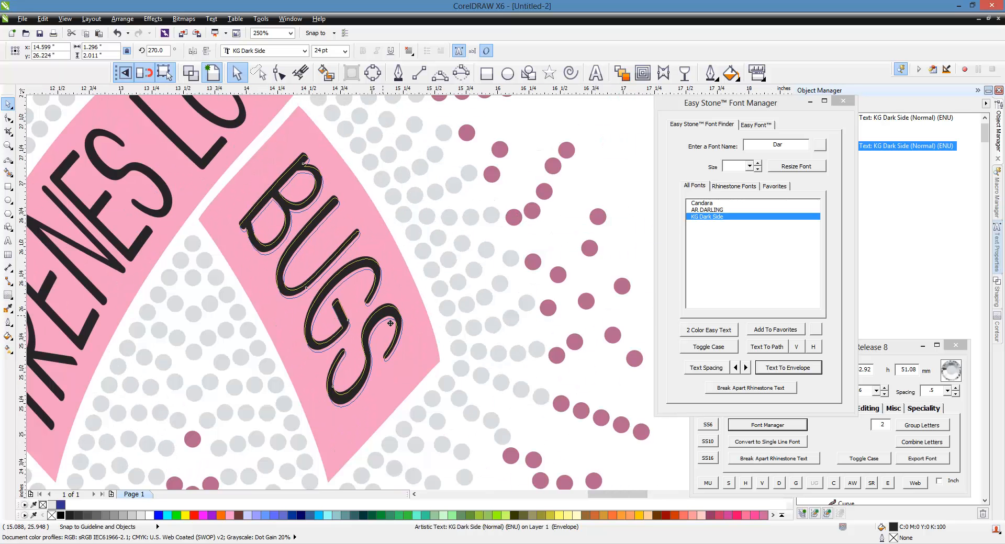
# Select the whole rhinestone ribbon design with its texts and place a black background behind it with the AW function
pyautogui.scroll(-6, 384, 300)
pyautogui.moveTo(474, 166); pyautogui.dragTo(234, 394)
pyautogui.click(852, 483)
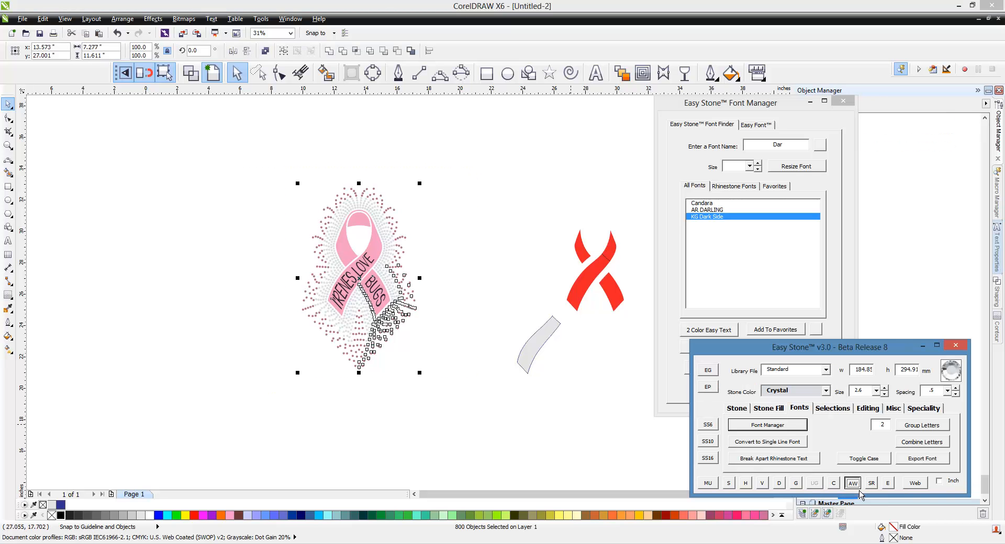
pyautogui.click(466, 424)
pyautogui.scroll(2, 402, 282)
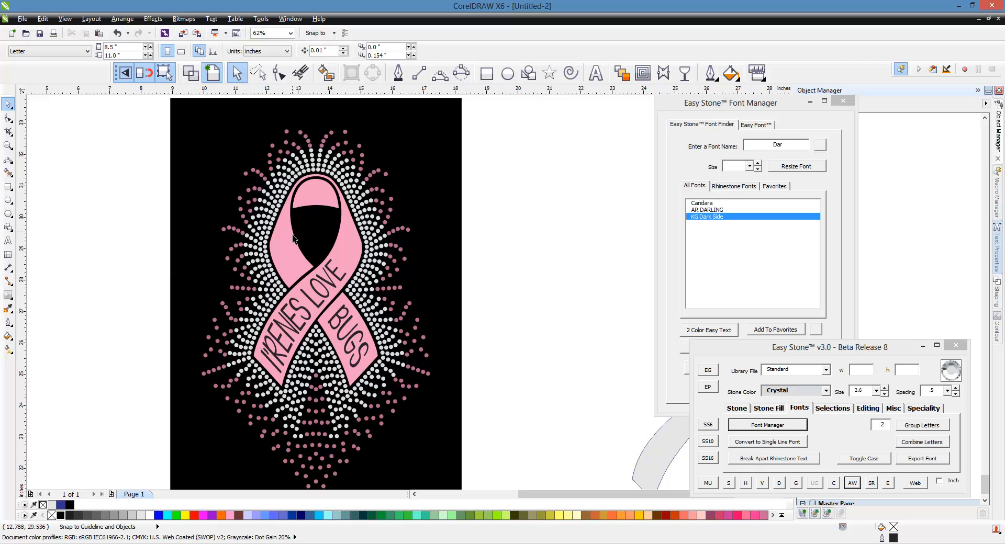
pyautogui.scroll(-1, 291, 241)
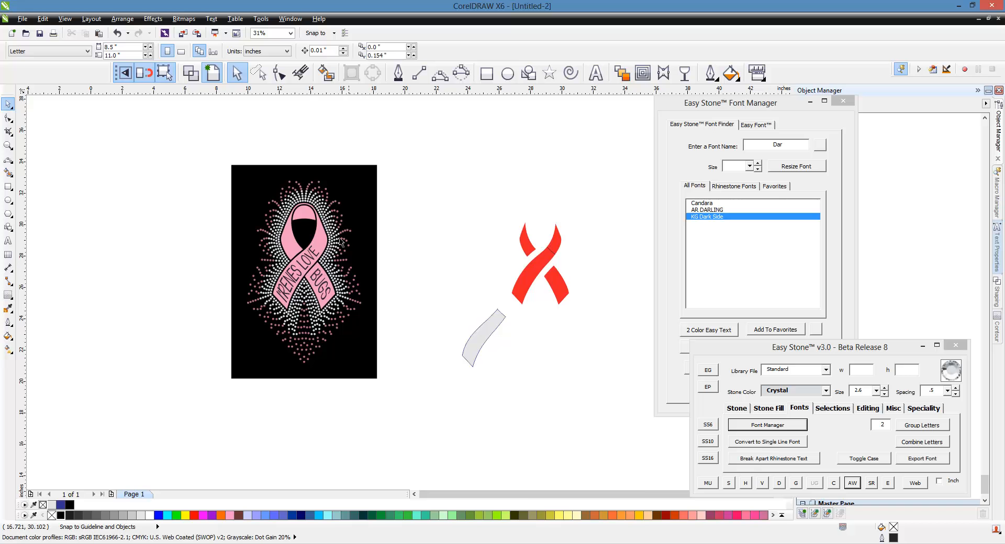
pyautogui.scroll(1, 312, 252)
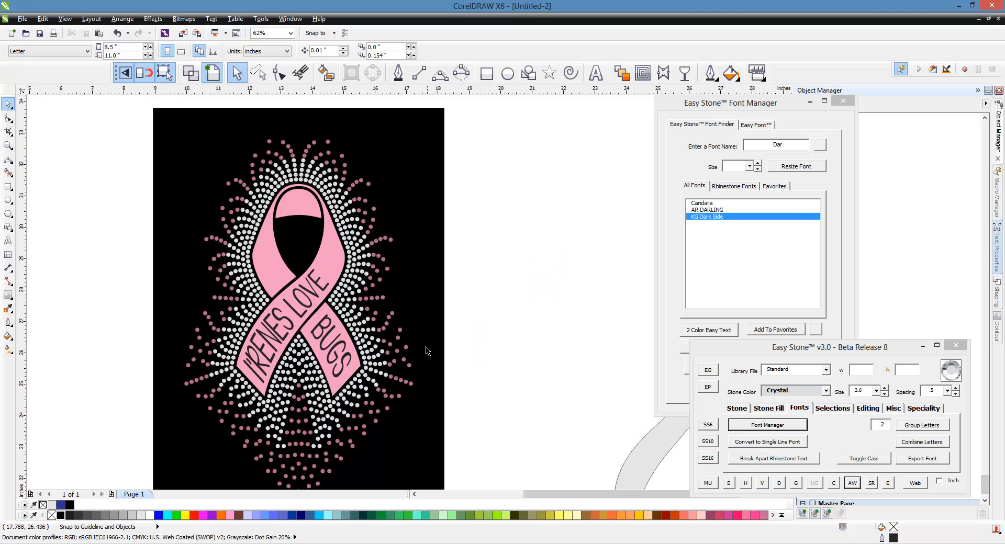